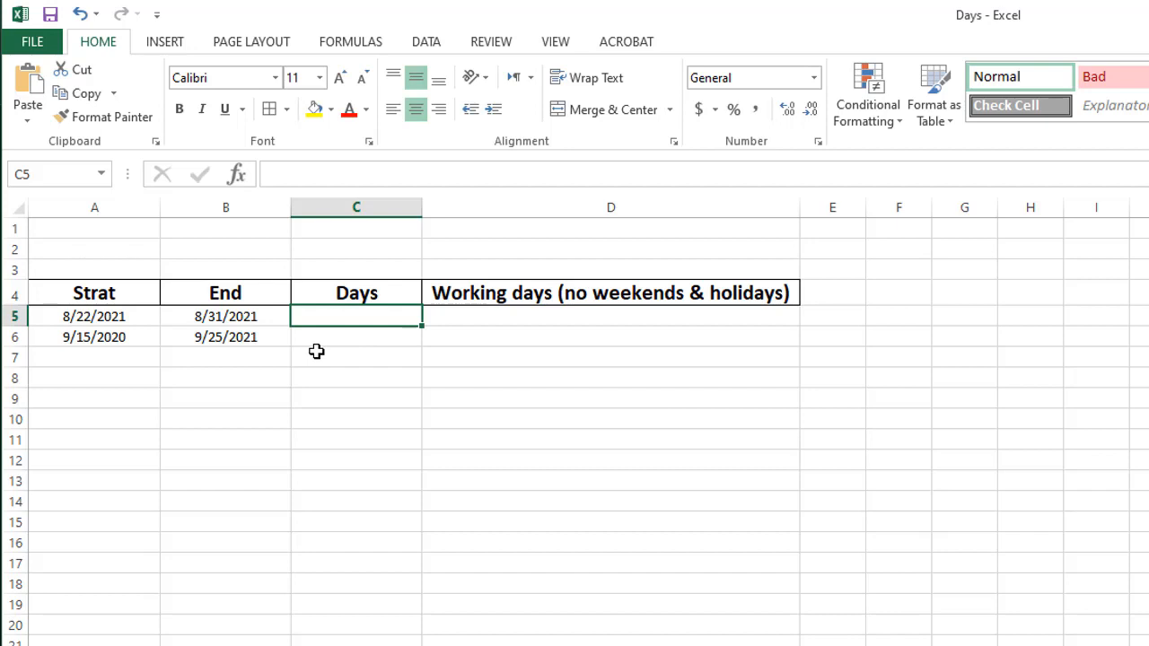
- Enter the formula =B5-A5 in cell C5 to calculate the days between the first row's dates
text(=)
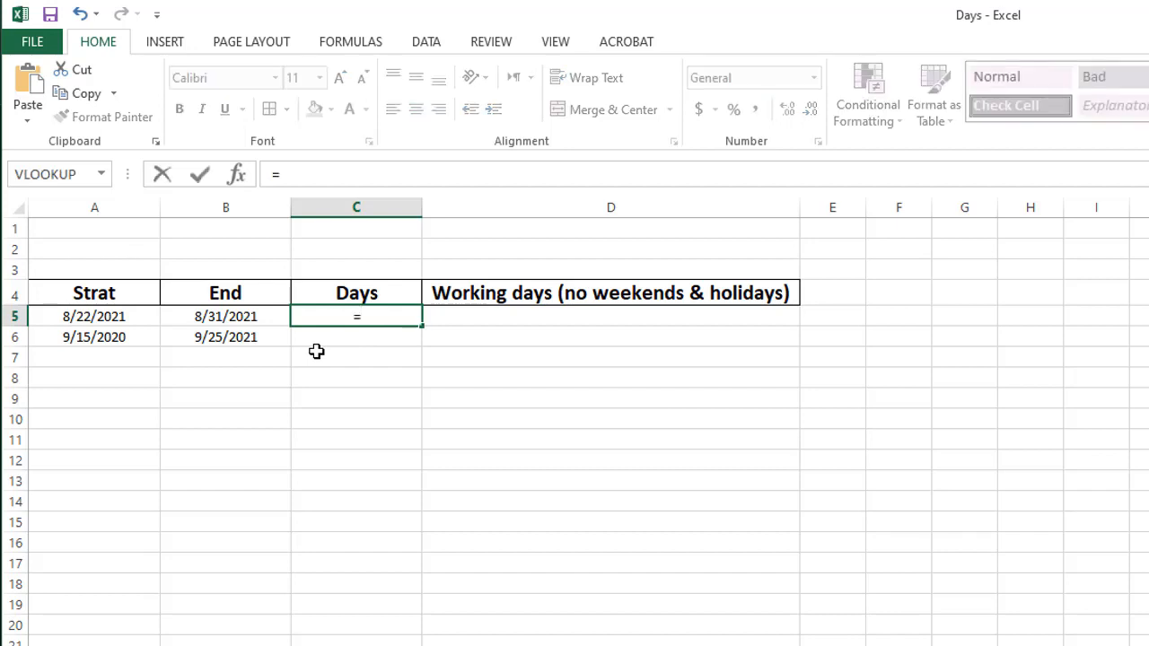
click(241, 319)
text(-)
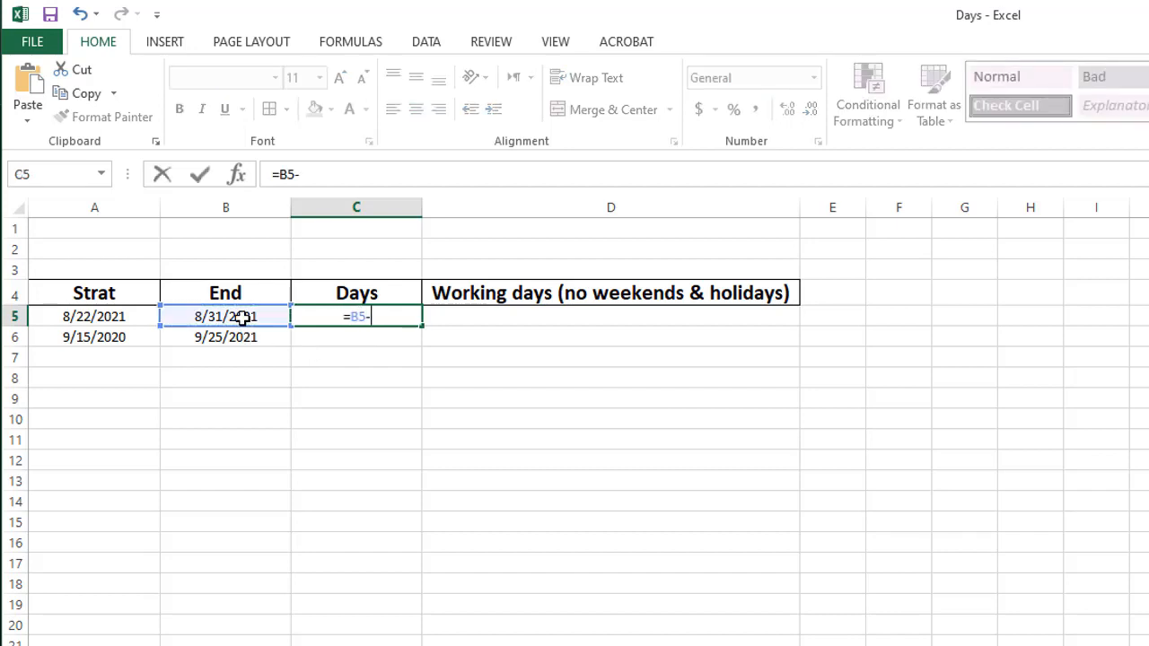
click(72, 316)
key(Return)
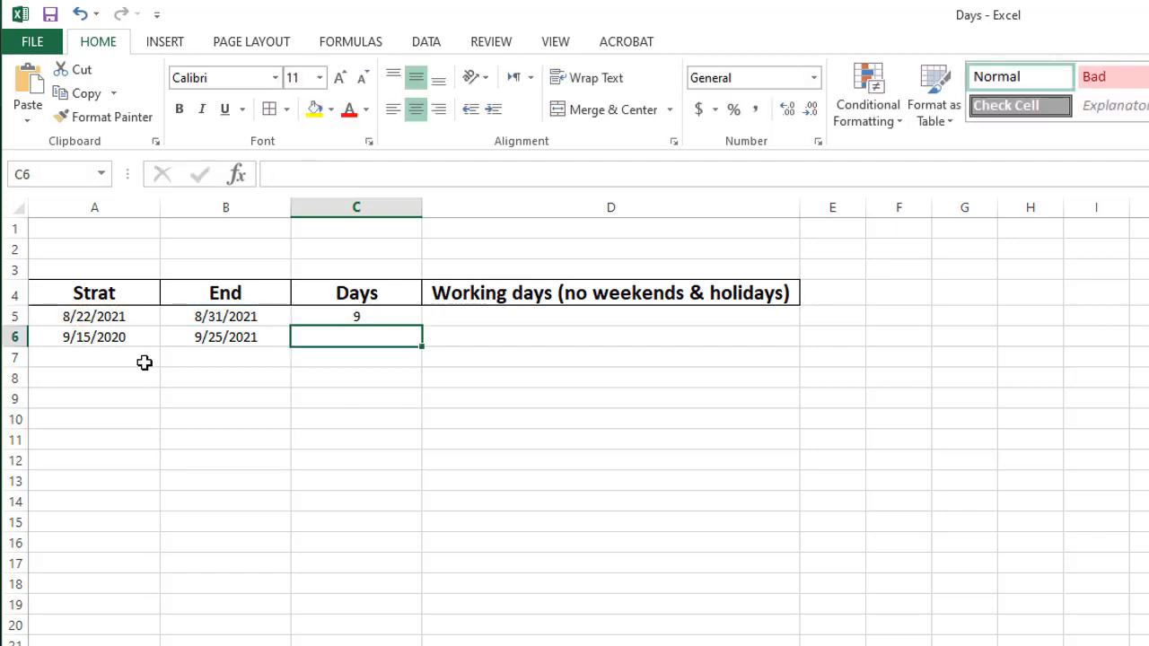
click(307, 323)
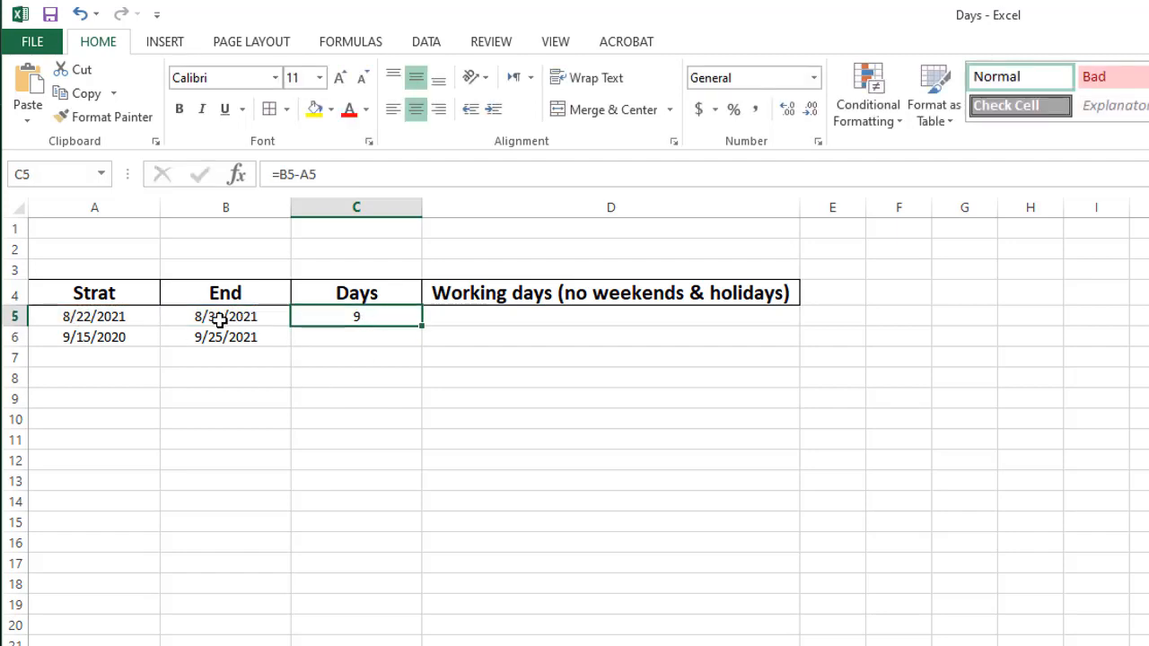
- Enter the formula =B6-A6 in cell C6 to calculate the days between the second row's dates
click(395, 338)
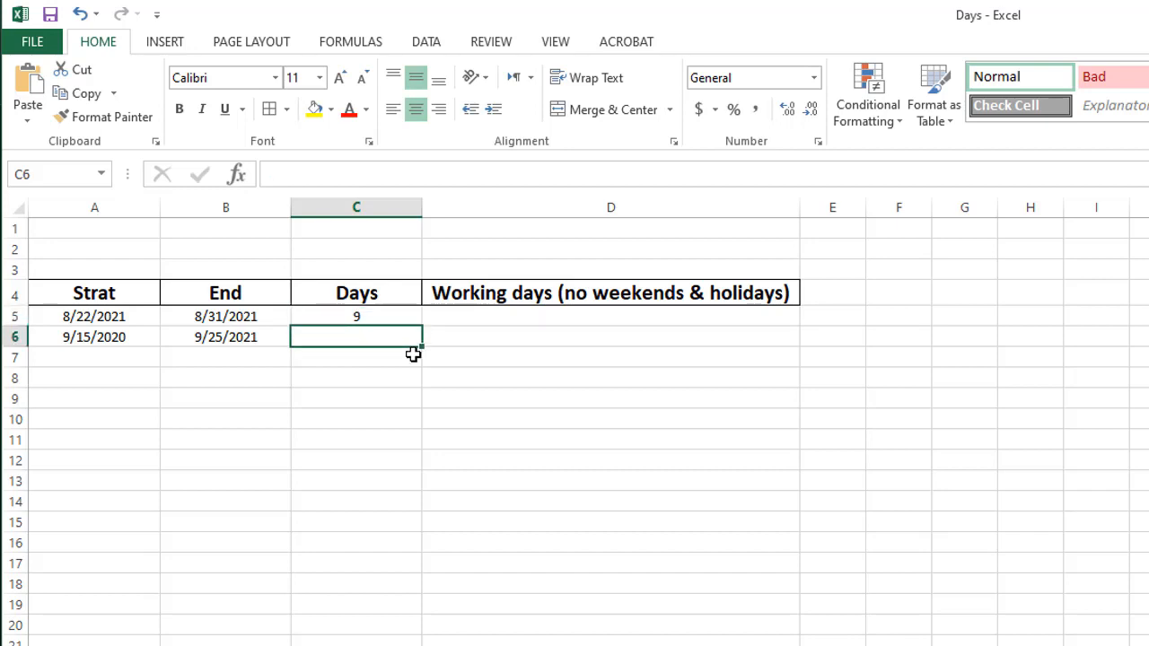
text(=)
click(231, 337)
text(-)
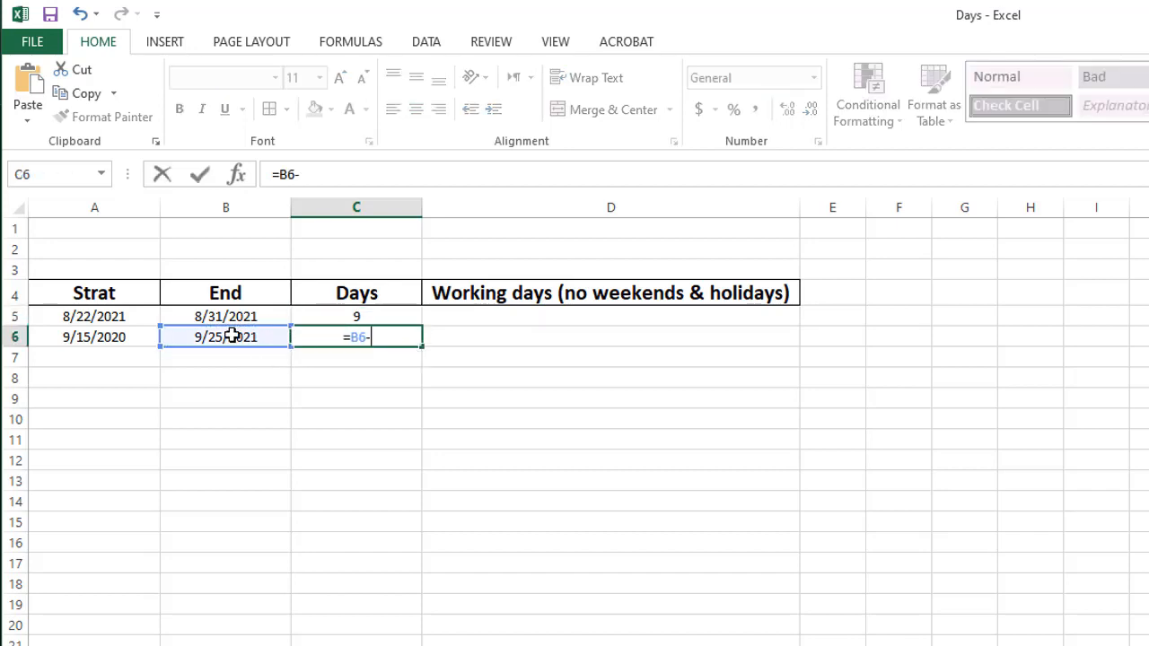
click(90, 337)
key(Return)
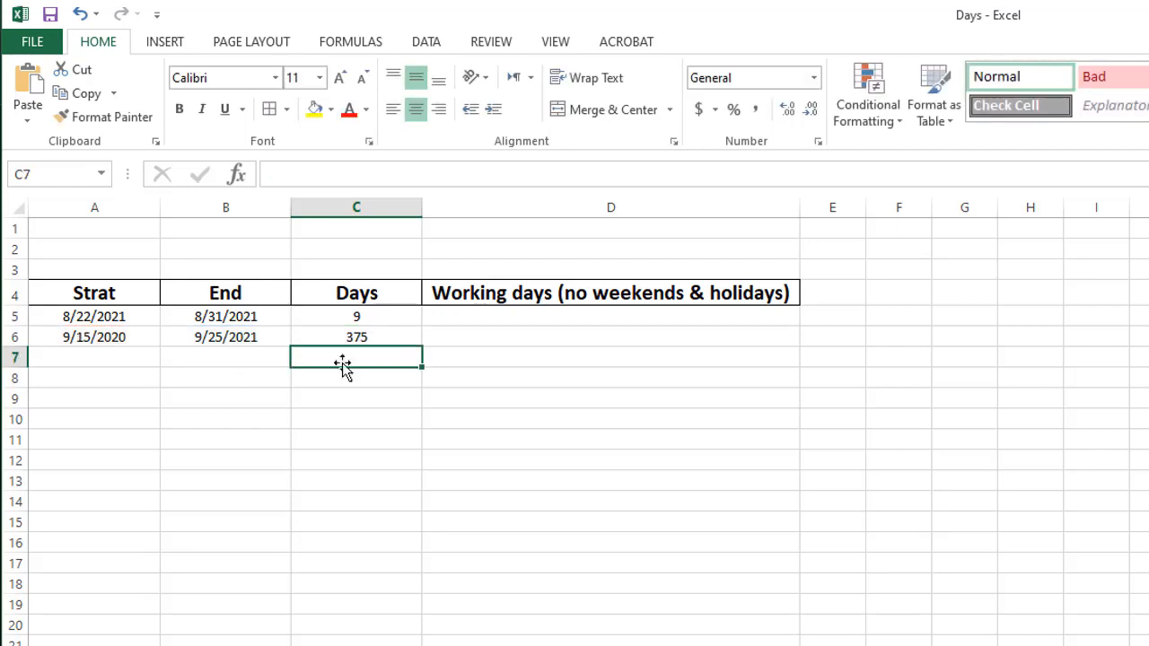
- Correct the start date in cell A6 to 9/15/2021
click(140, 335)
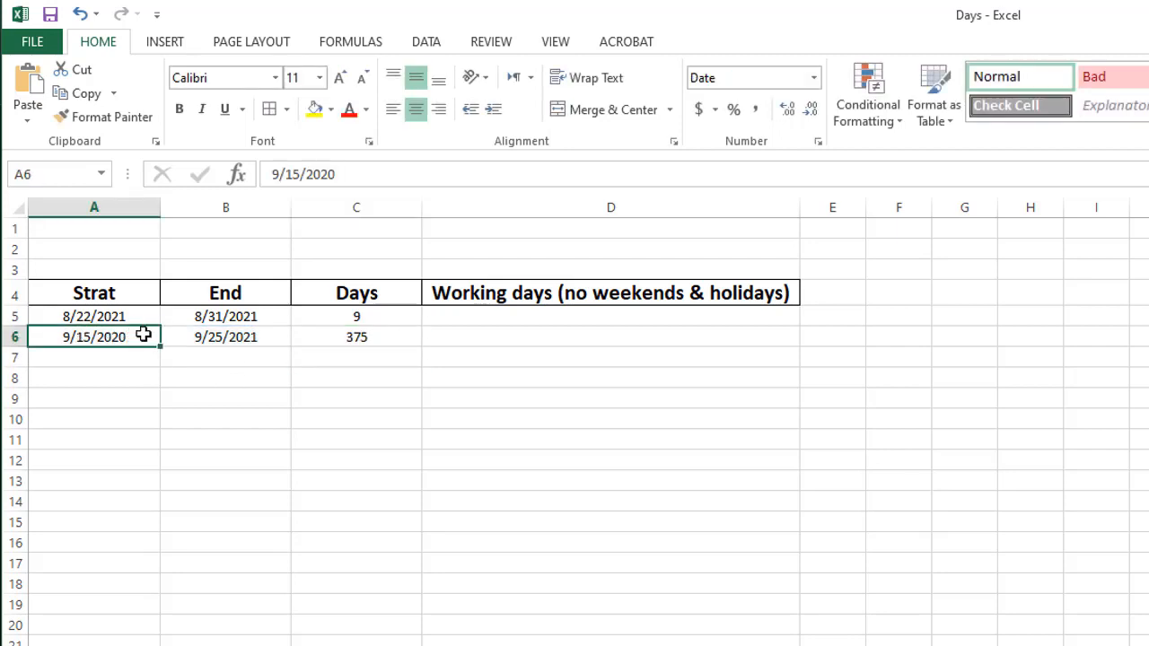
double_click(132, 338)
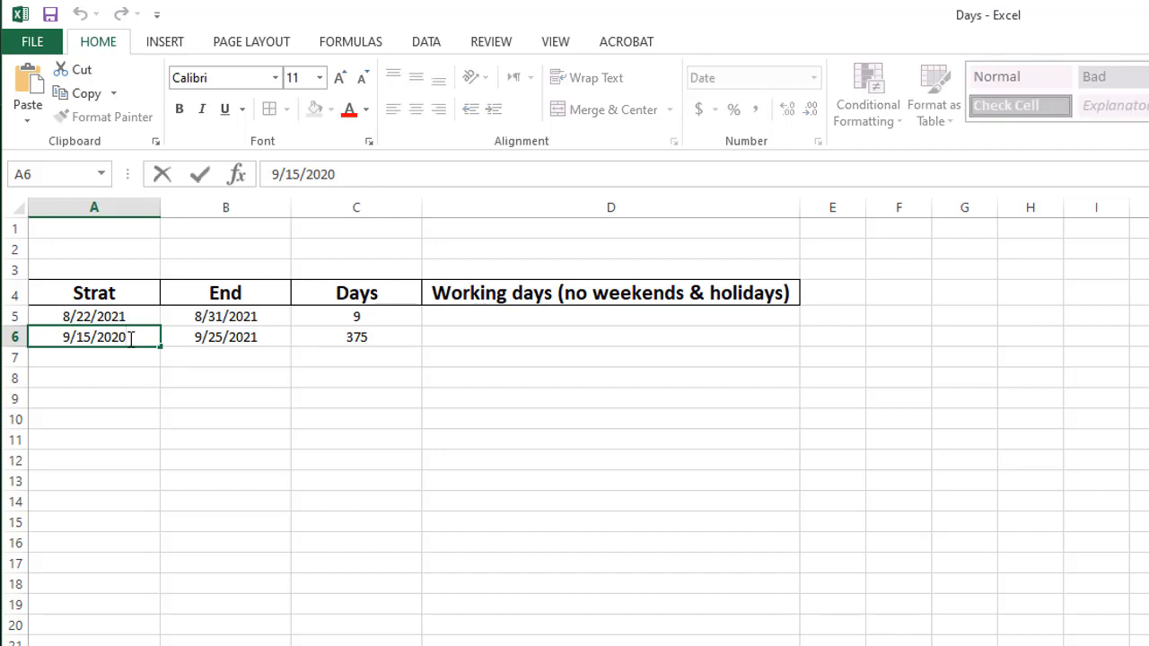
key(BackSpace)
text(1)
key(Return)
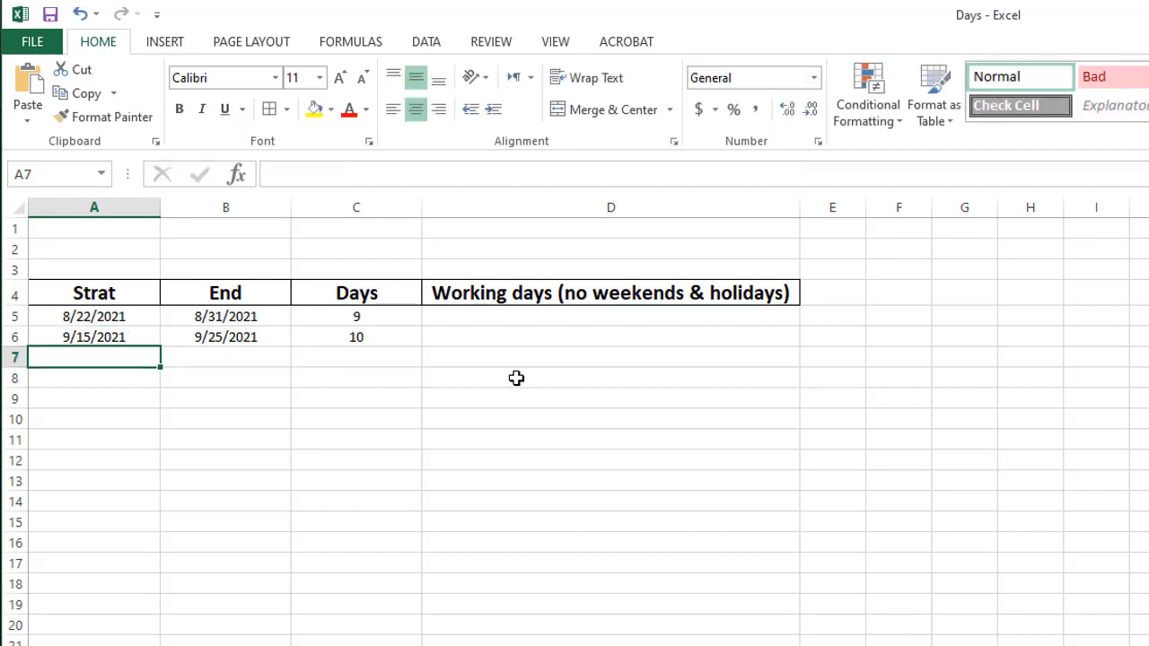
- Review the day-difference results in C5 and C6 against their start and end dates
click(377, 337)
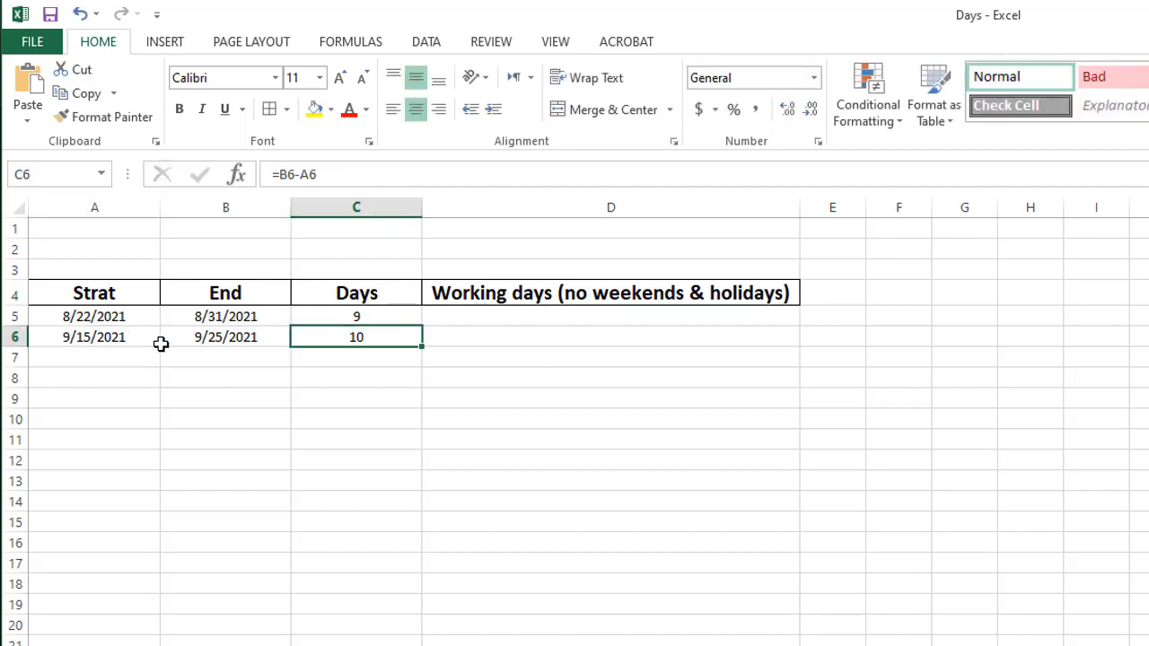
click(223, 338)
click(91, 347)
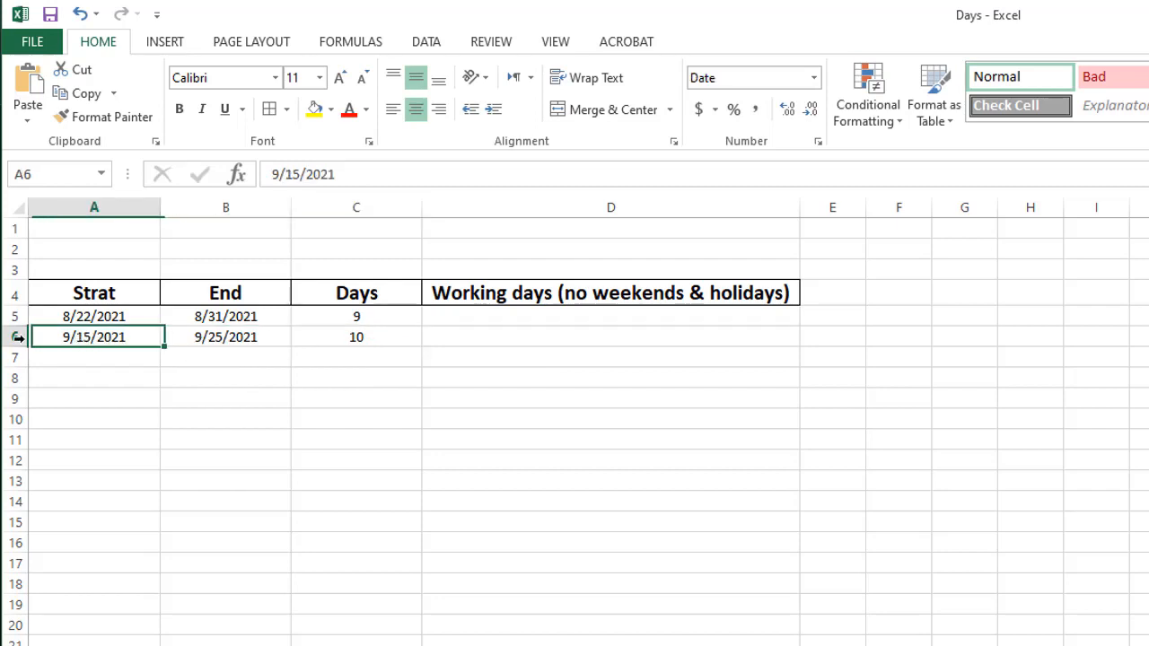
click(339, 335)
click(208, 316)
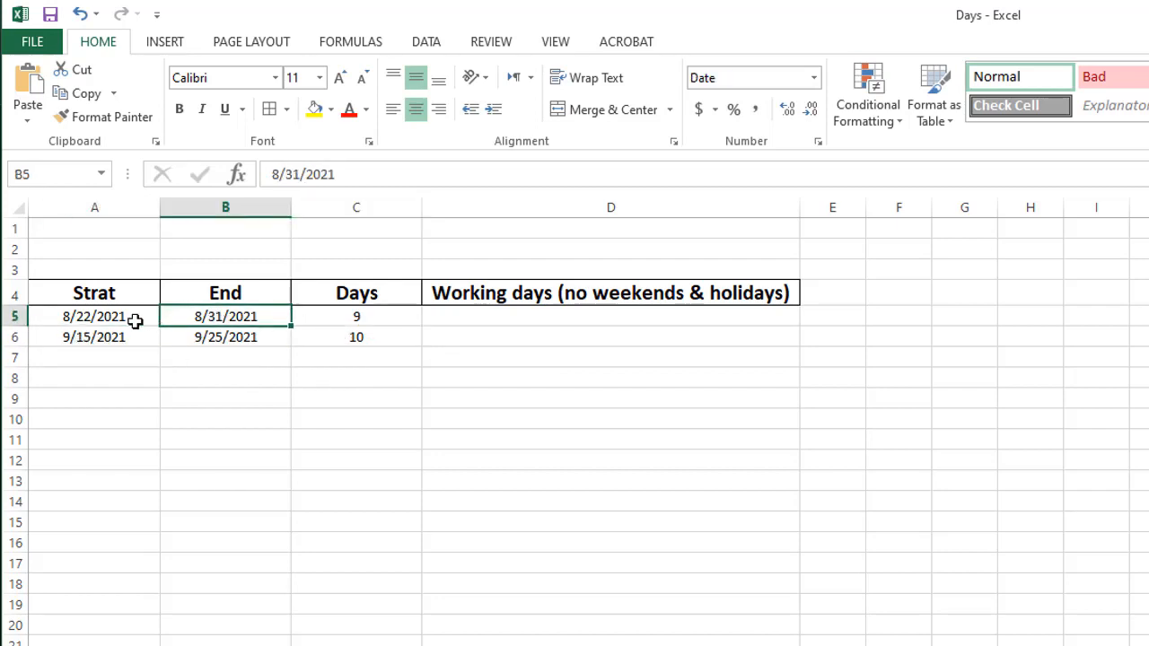
click(135, 320)
drag(372, 316, 367, 341)
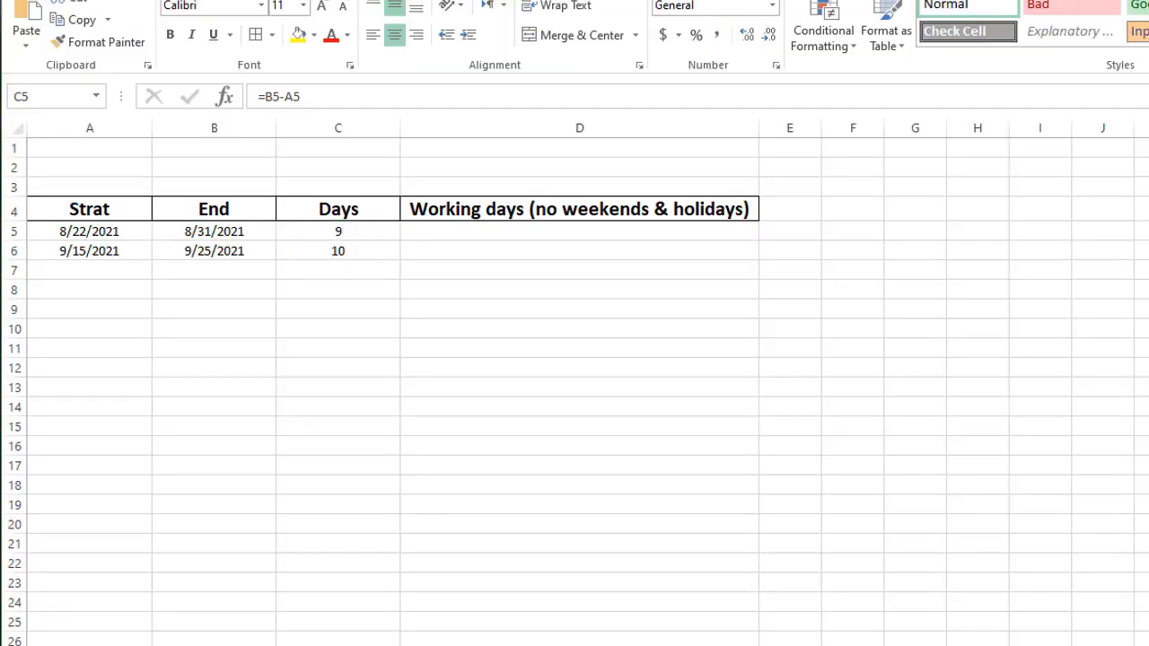
- Enter =NETWORKDAYS.INTL(A5,B5) in cell D5 to count the first row's working days
key(Right)
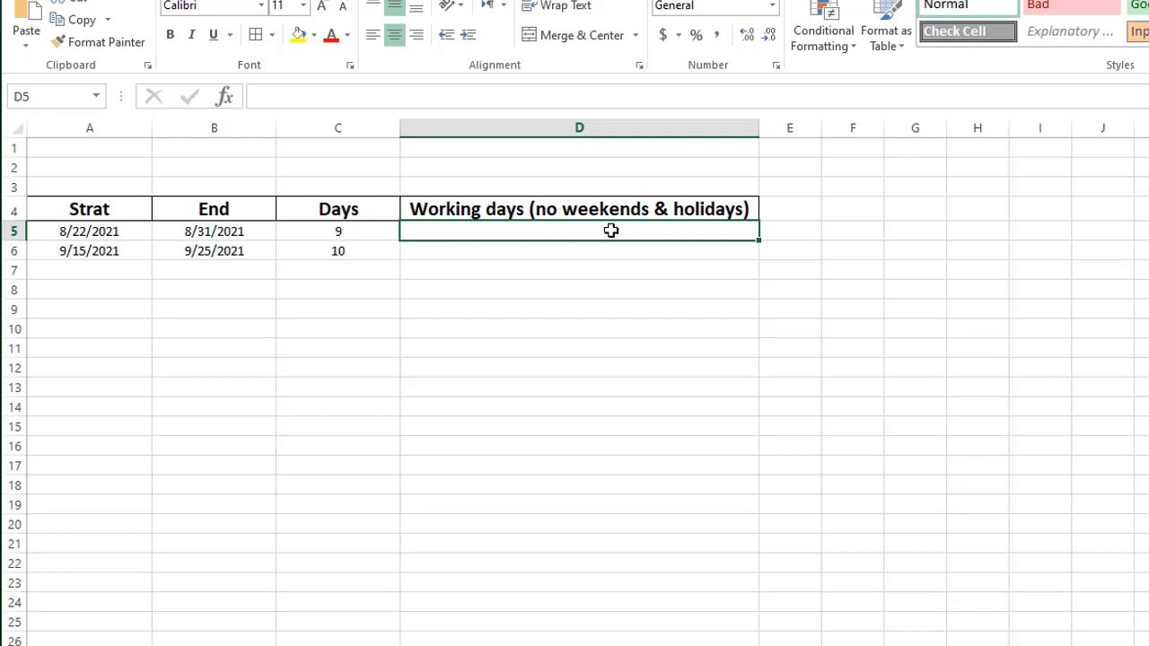
text(=)
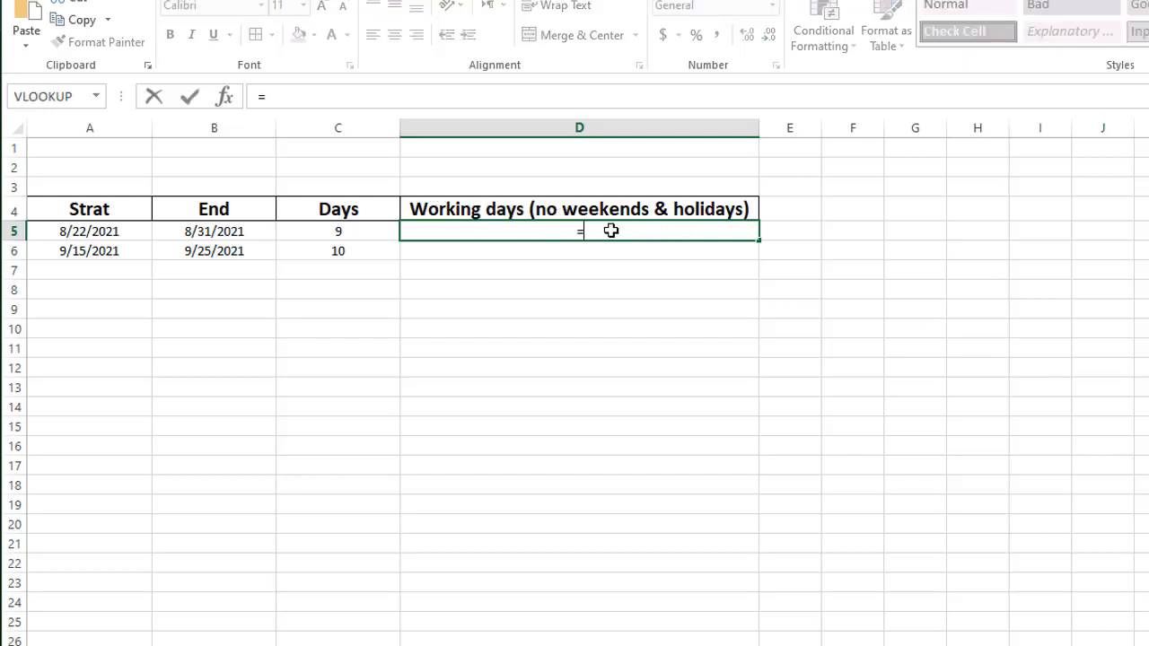
text(netw)
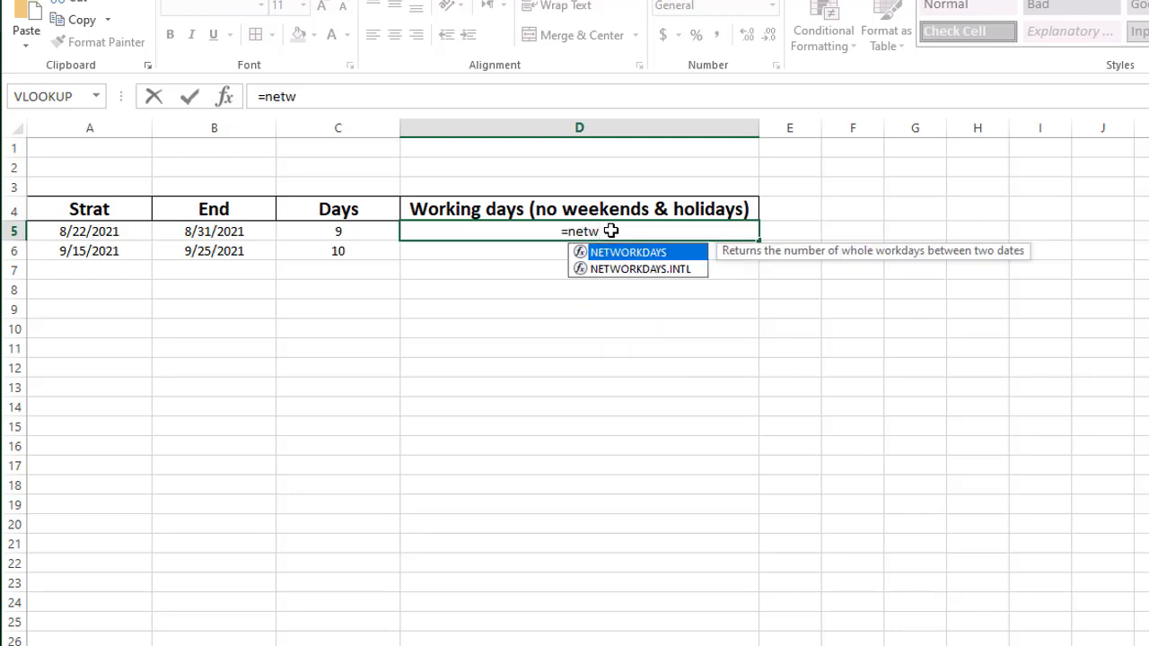
key(Down)
key(Up)
key(Down)
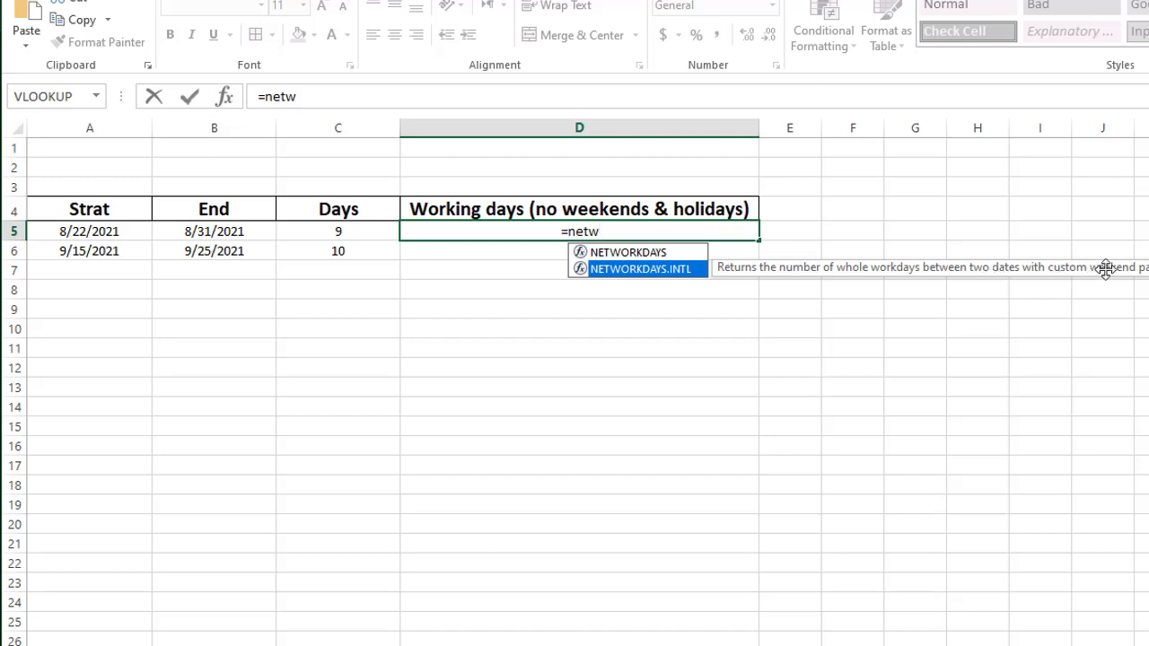
double_click(692, 270)
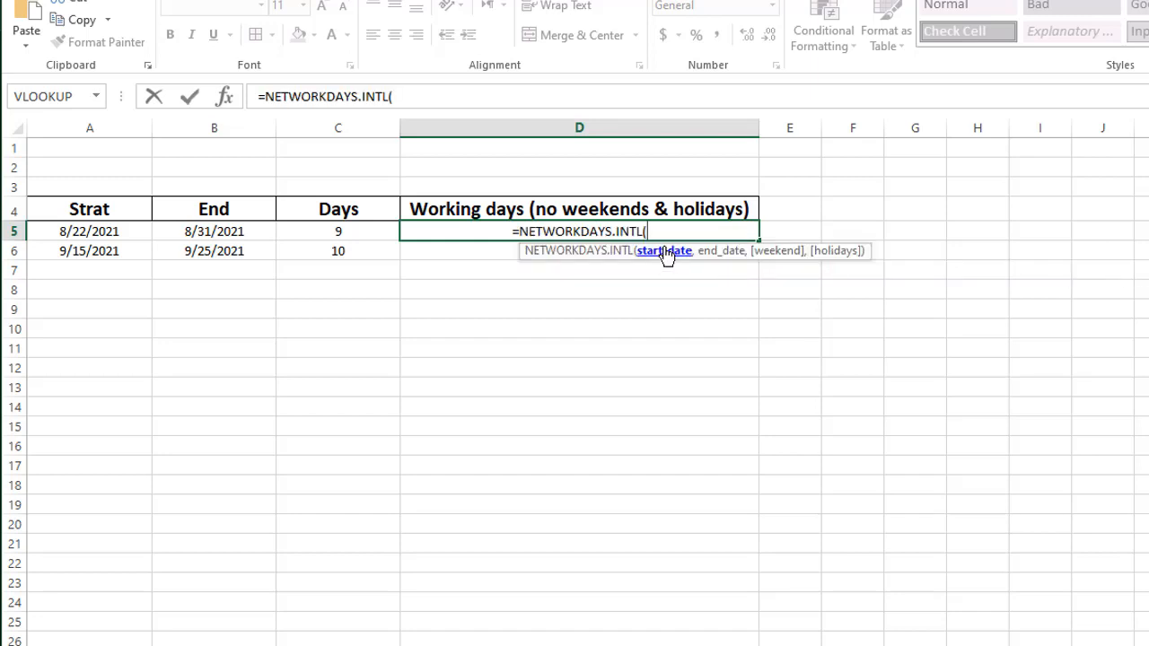
click(105, 234)
text(,)
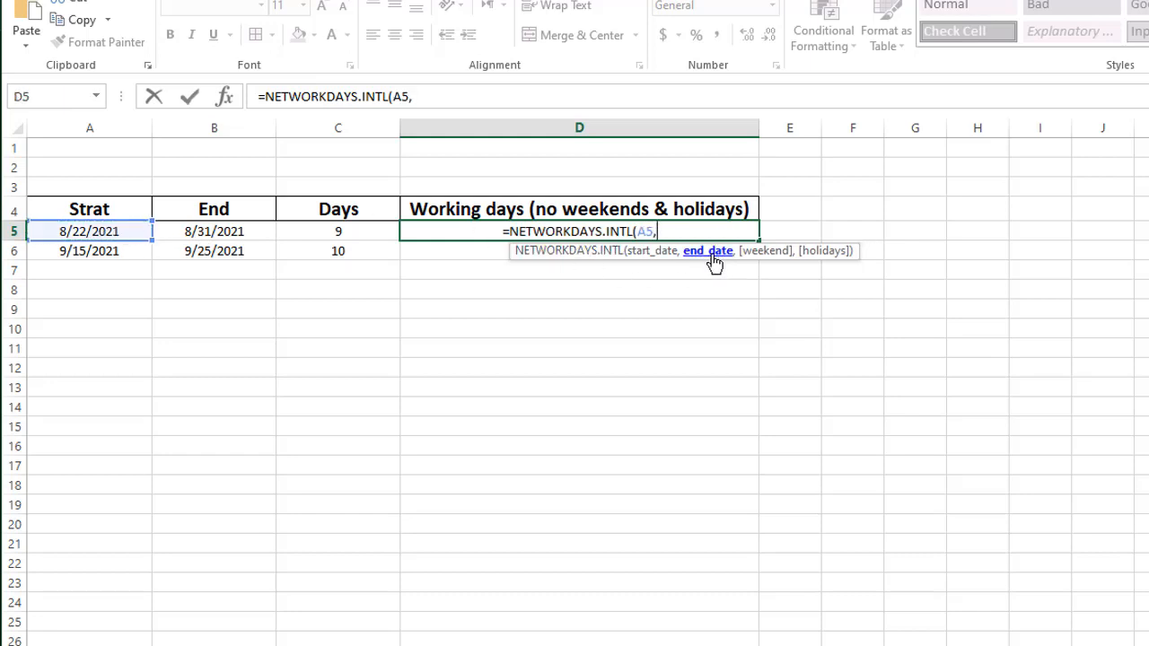
click(241, 231)
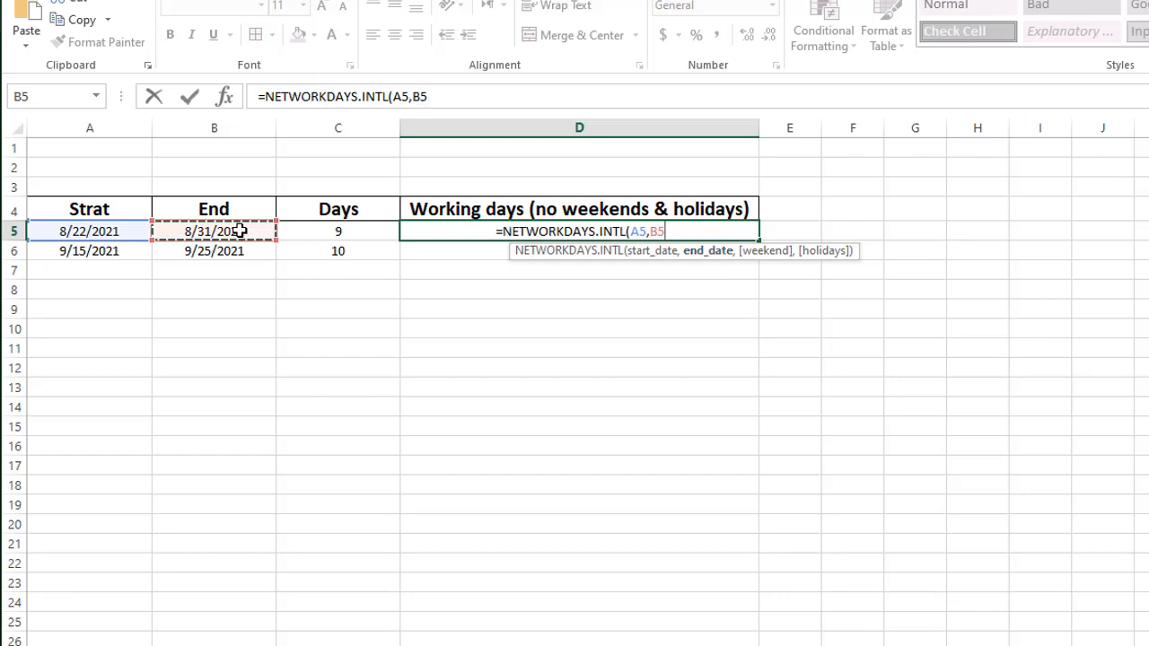
text())
key(Return)
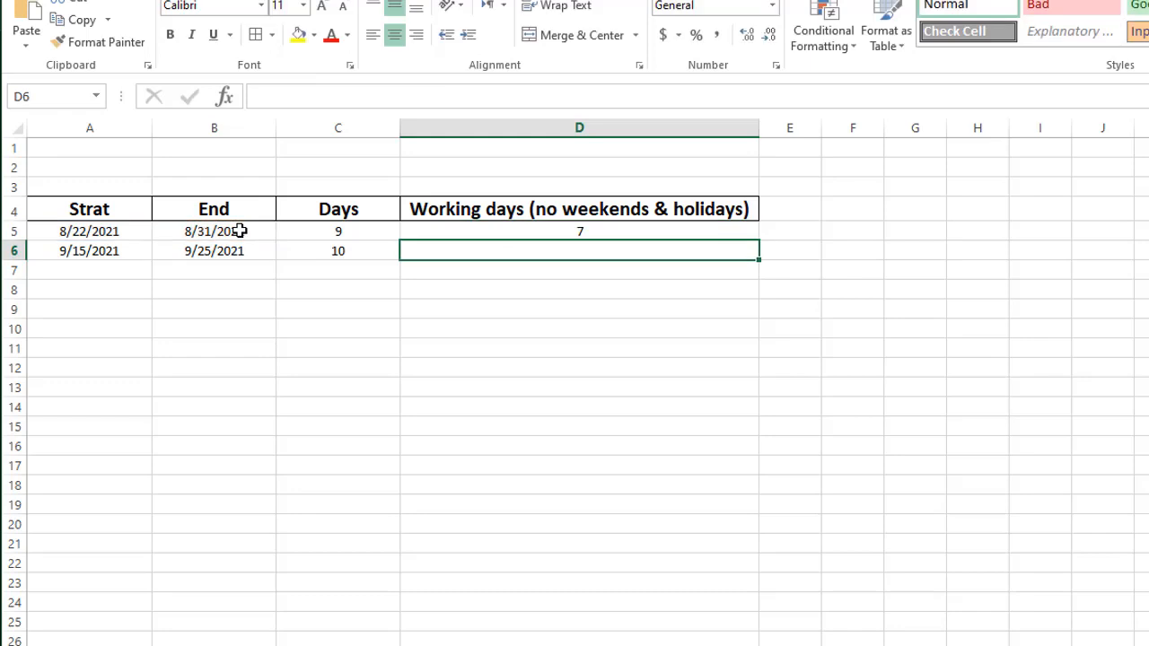
- Check the first row's dates and working-day count against the August 2021 page of the system calendar
click(508, 232)
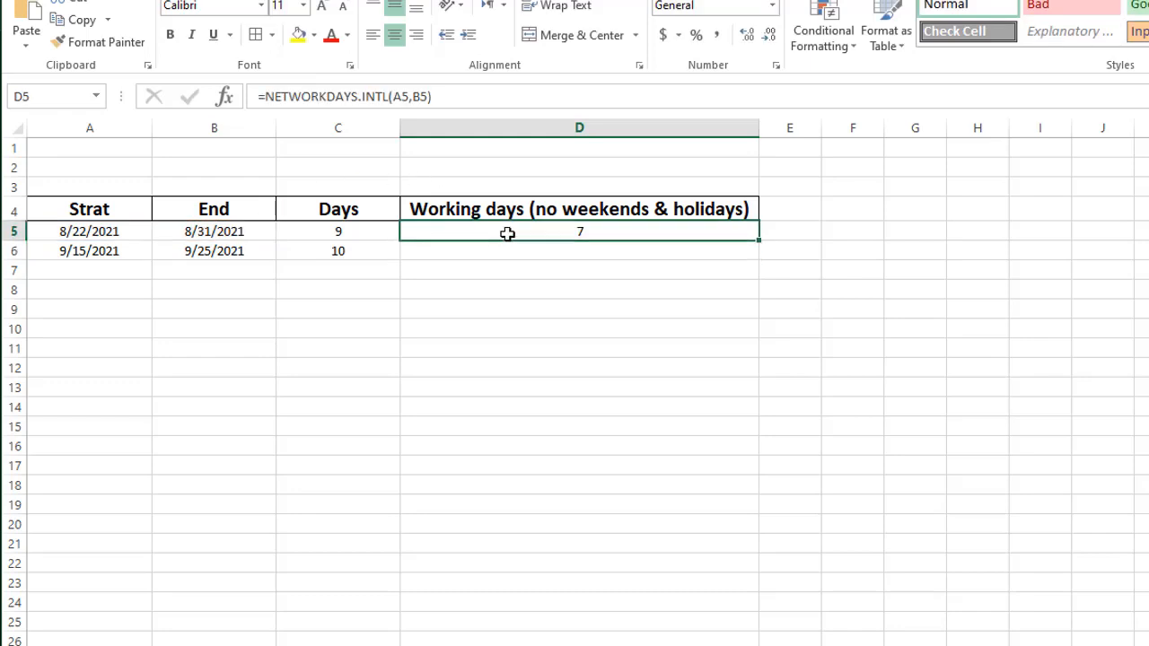
click(103, 230)
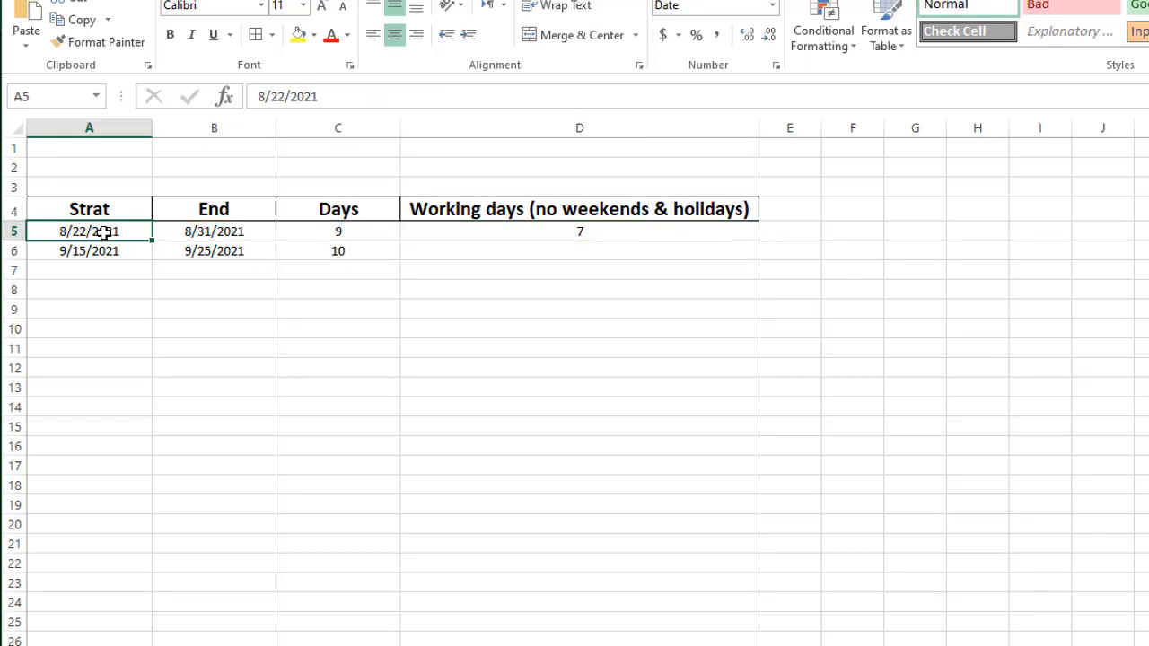
click(225, 232)
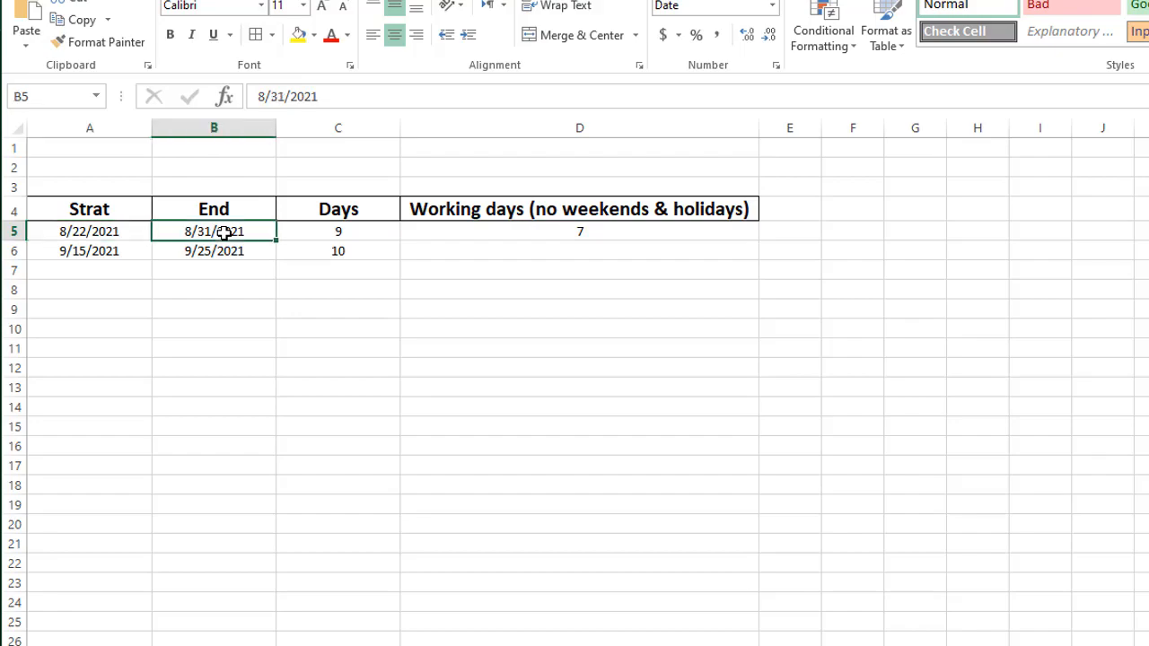
click(606, 231)
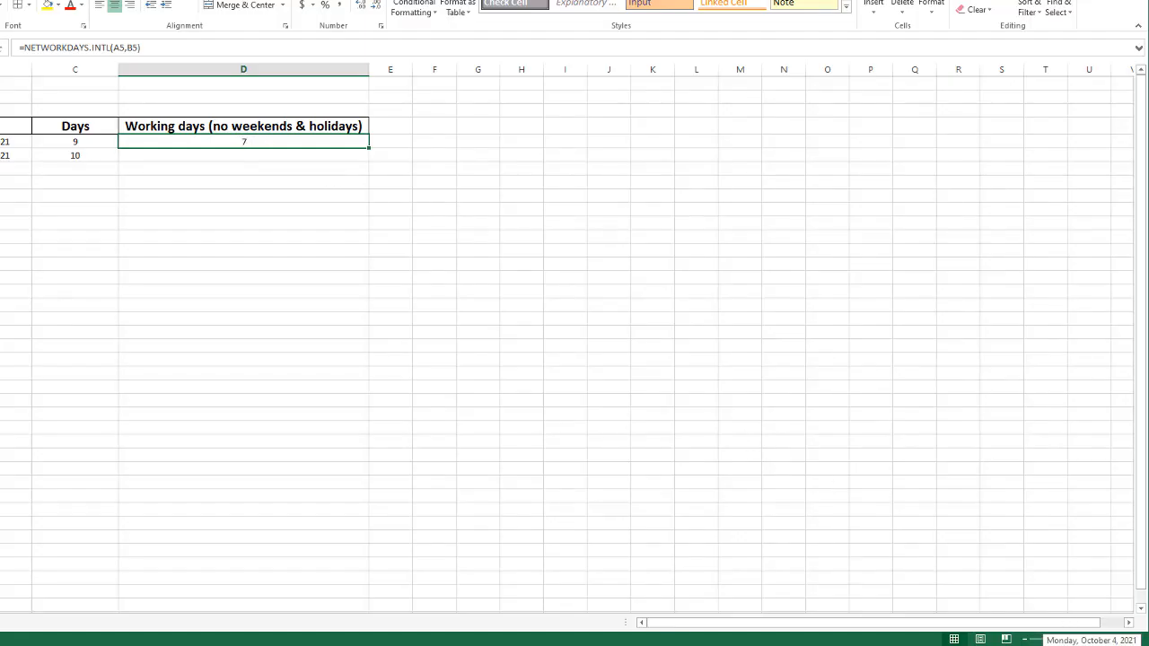
click(1090, 645)
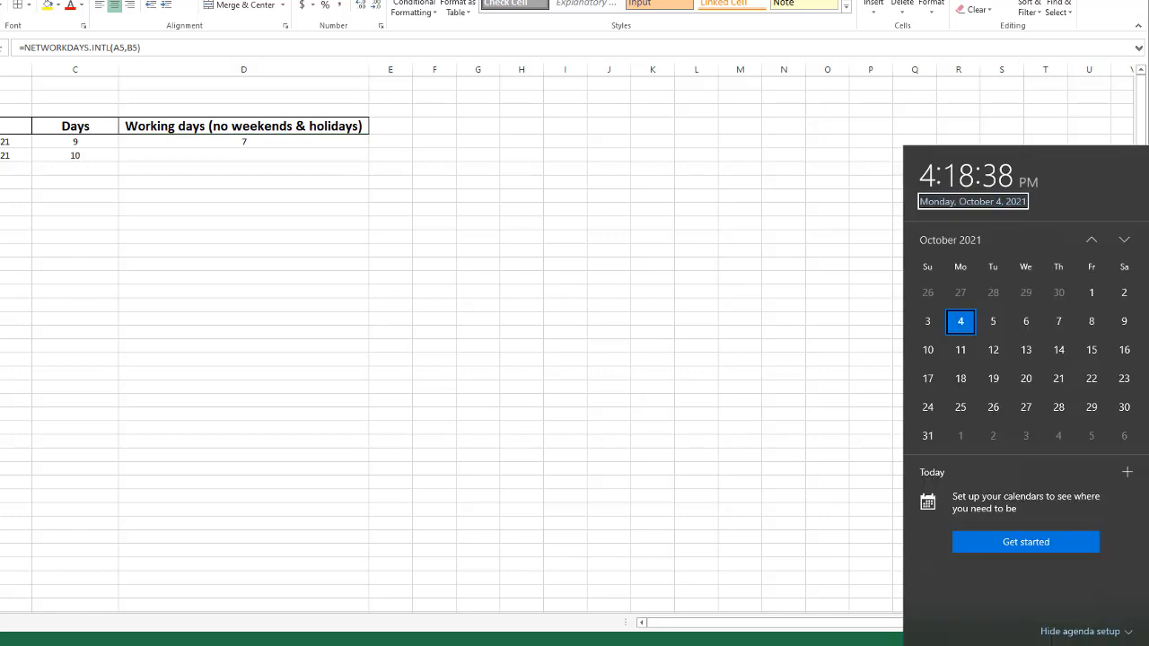
click(1092, 241)
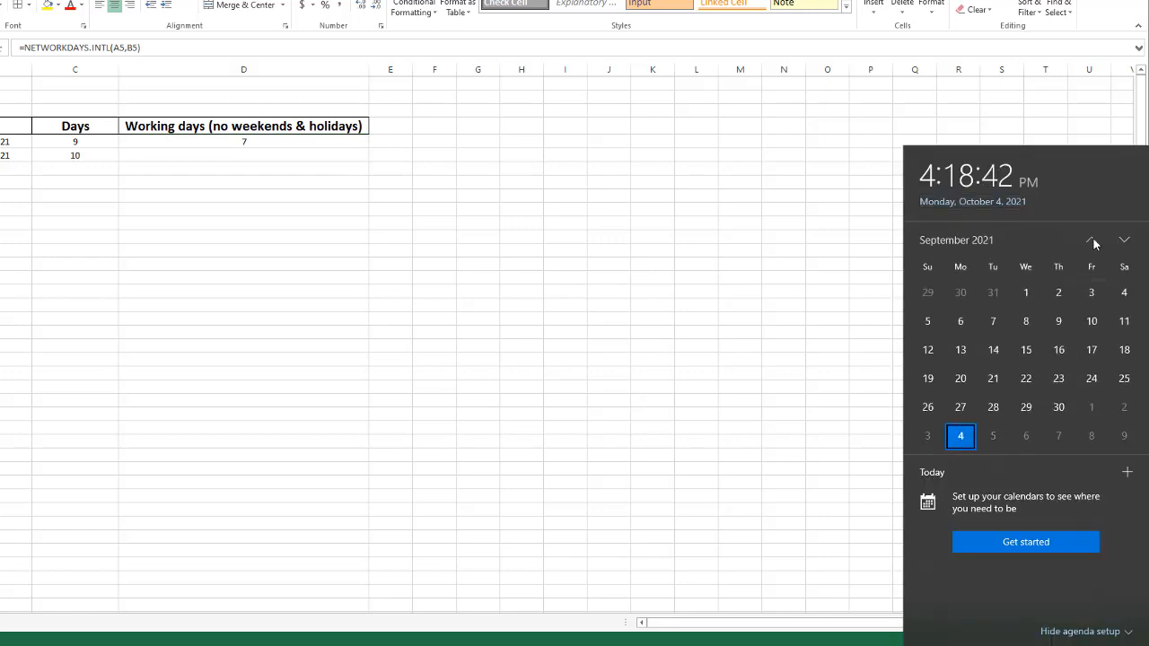
click(1091, 240)
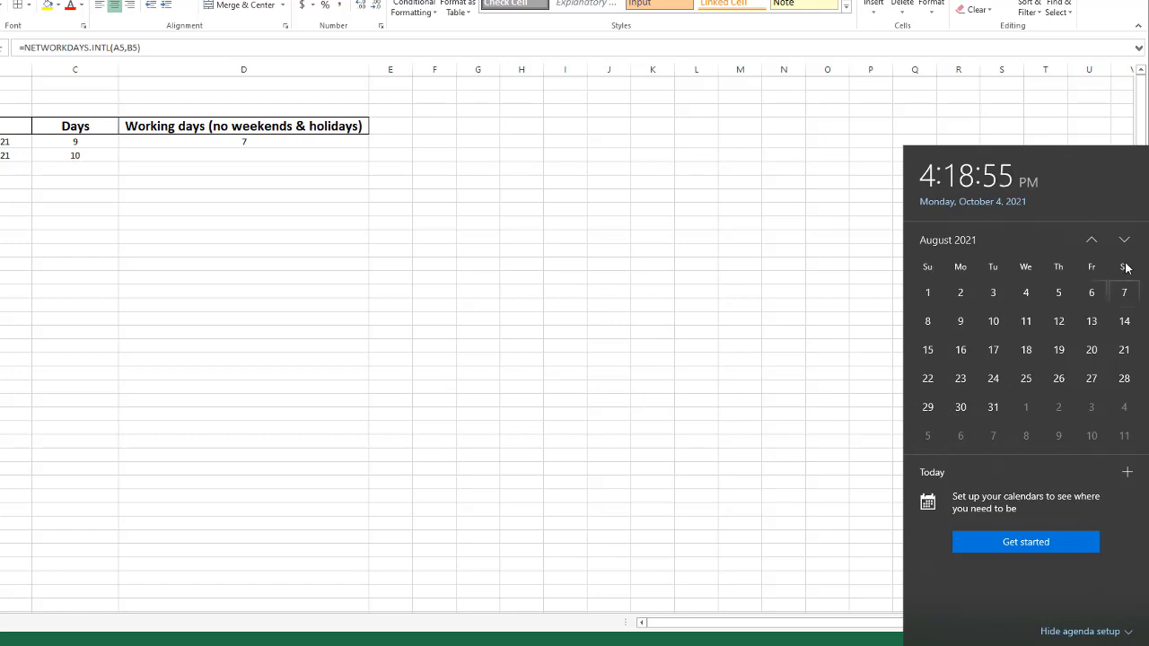
- Fill the working-days formula from D5 down to D6
click(248, 144)
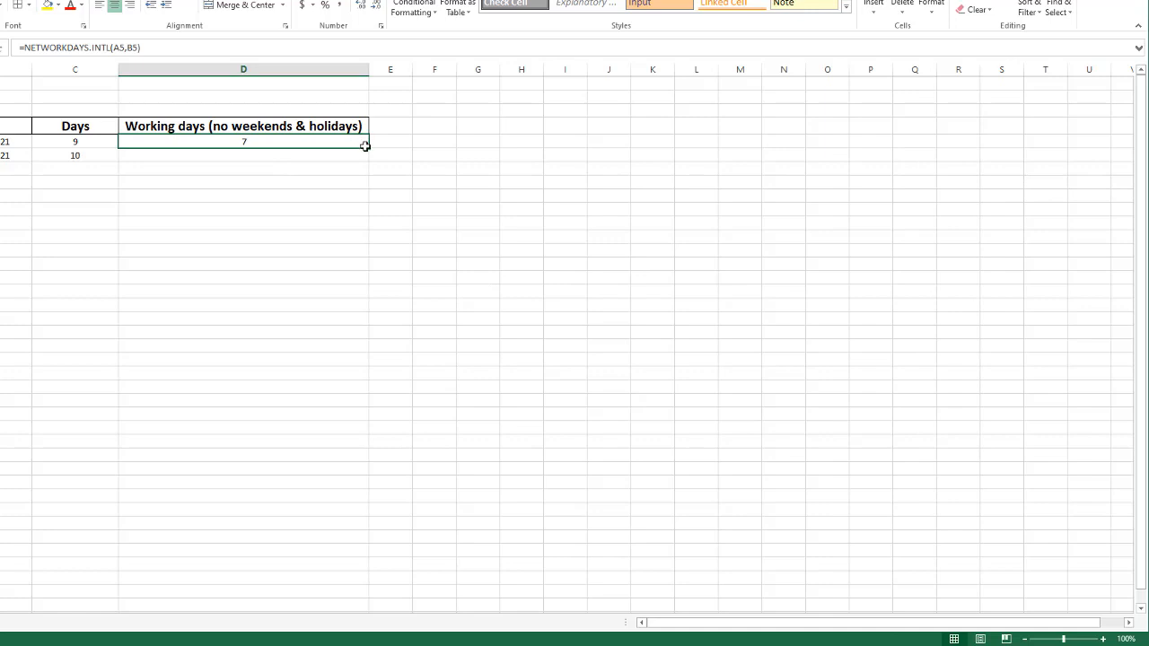
drag(369, 149, 368, 163)
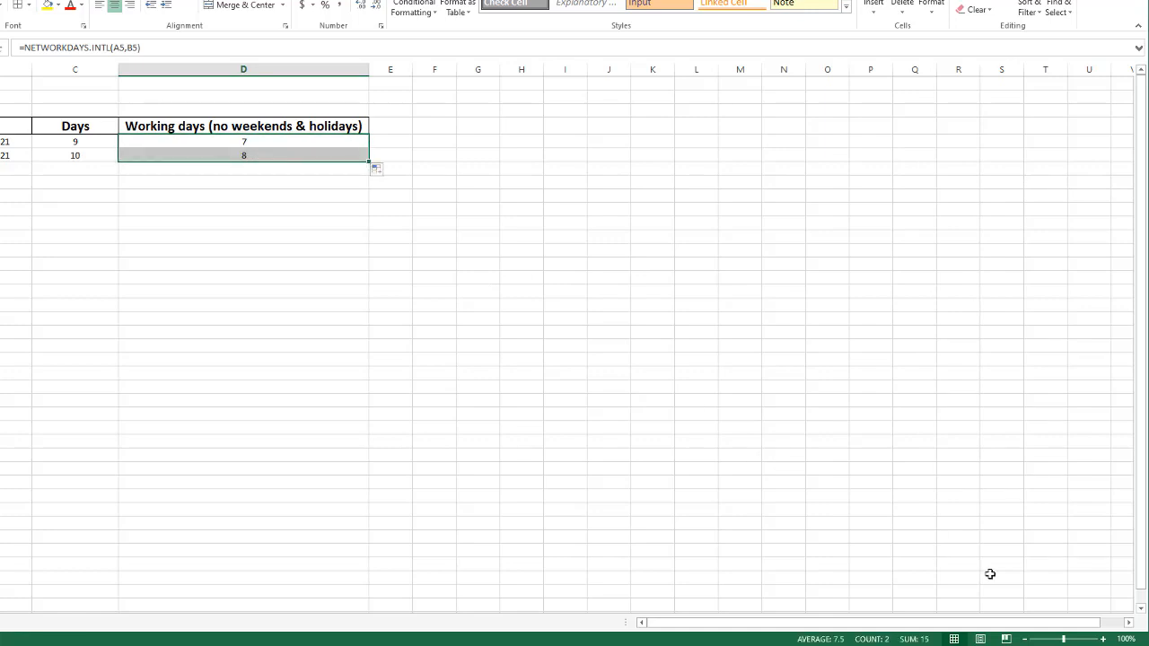
- Check the second row's working-day count against the September 2021 page of the system calendar, returning to the sheet at cell E4
click(1091, 645)
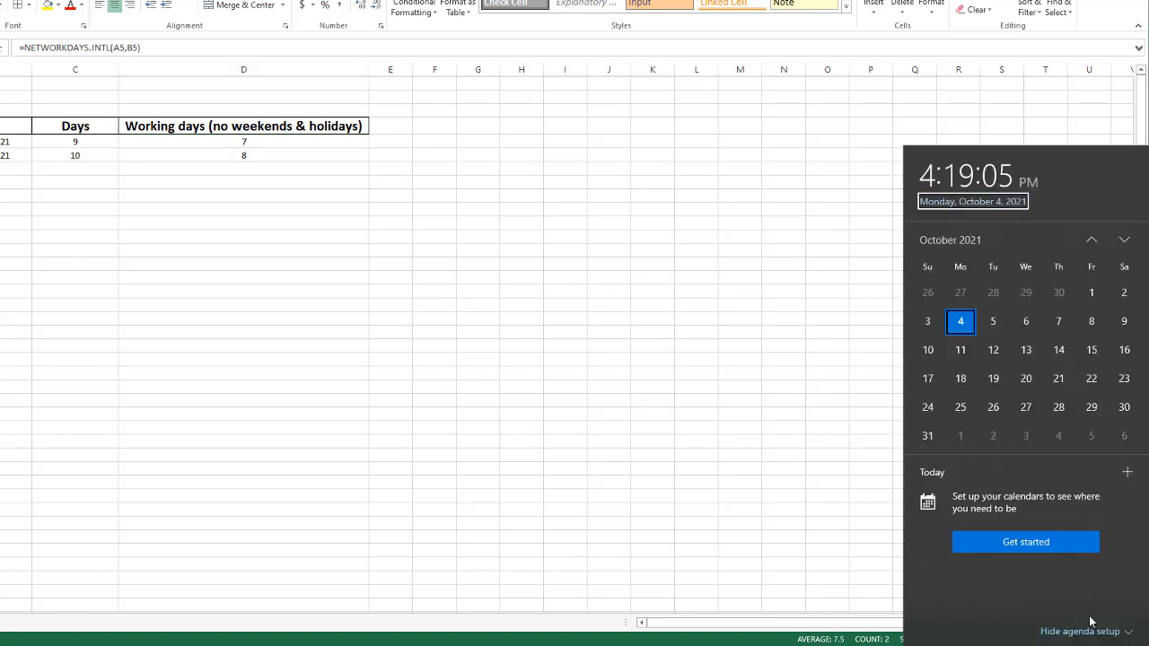
click(1092, 240)
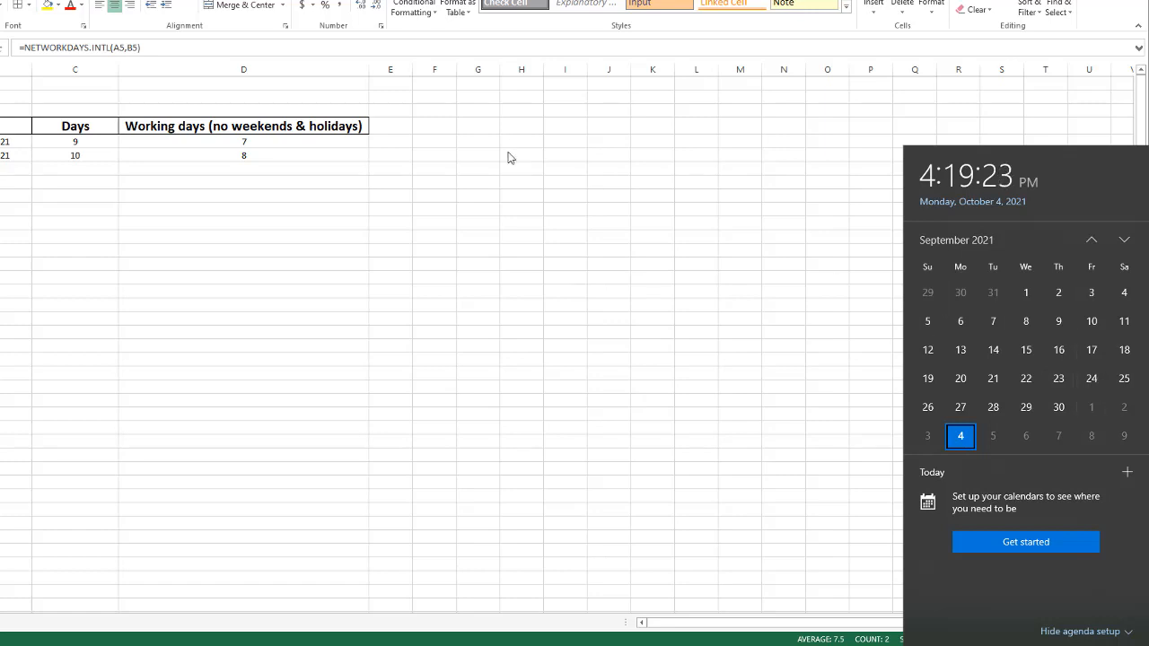
click(319, 154)
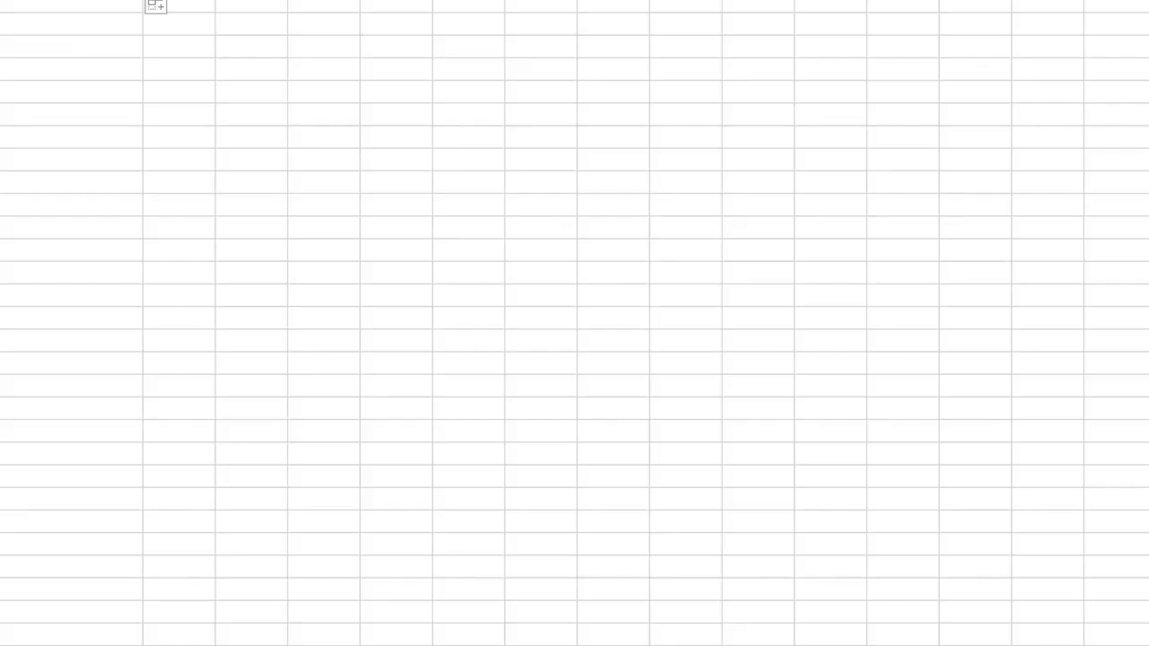
click(439, 92)
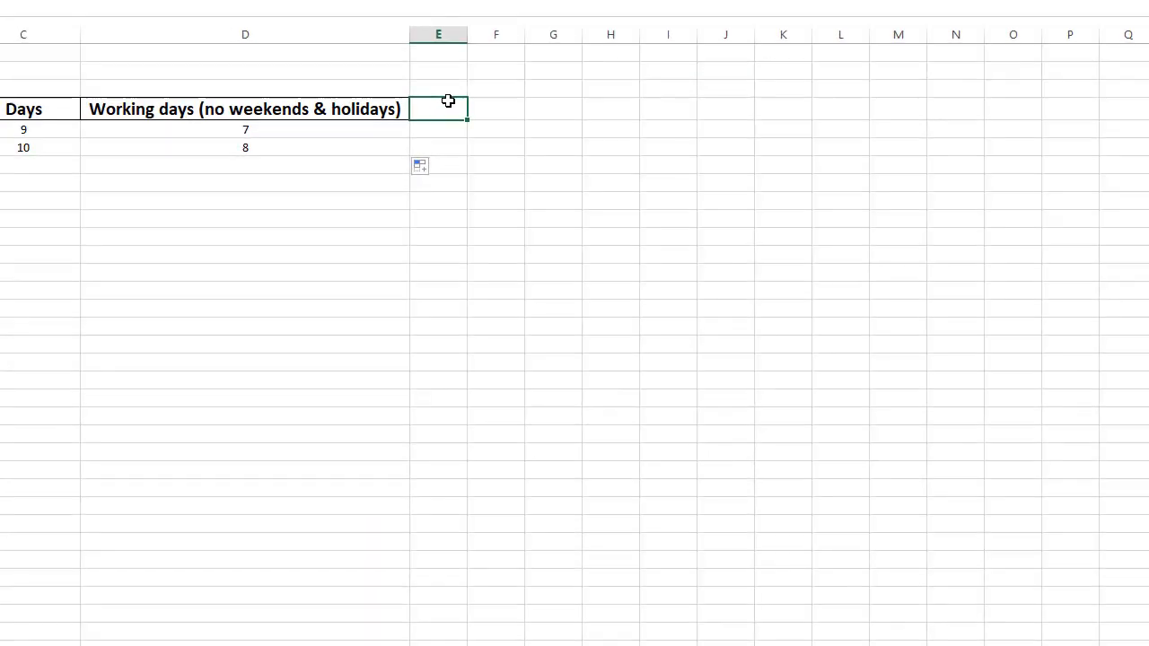
- Enter the header "Working Days (only MON,TUS,SAT)" in cell E4 and widen column E to fit it
text(Working )
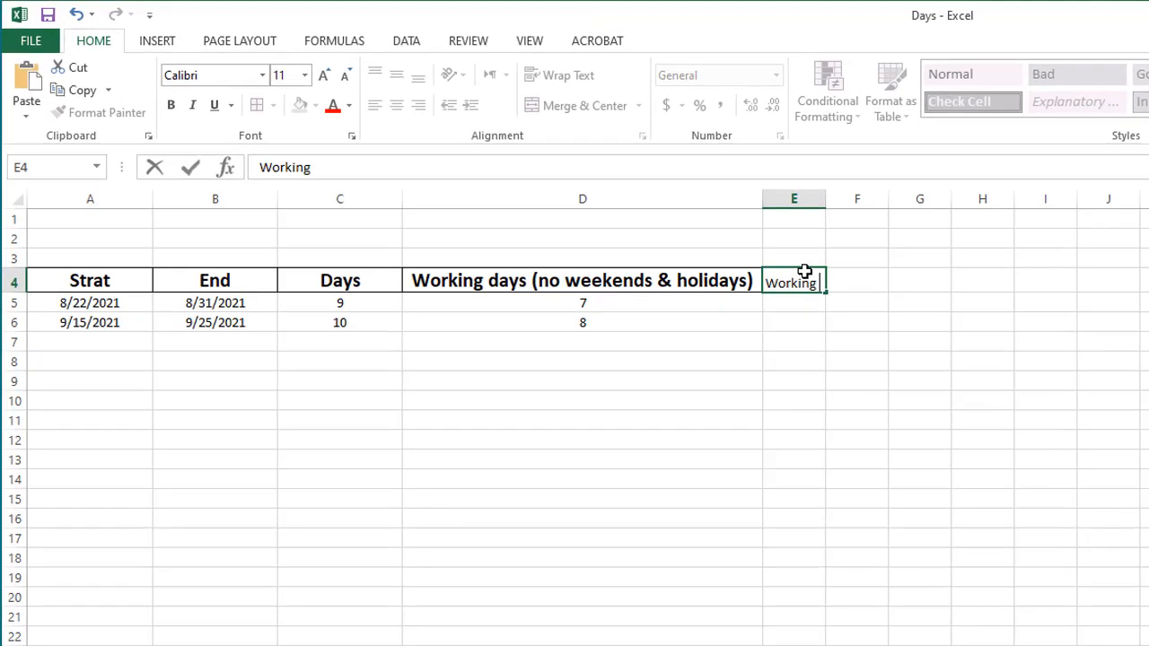
text(Days (only)
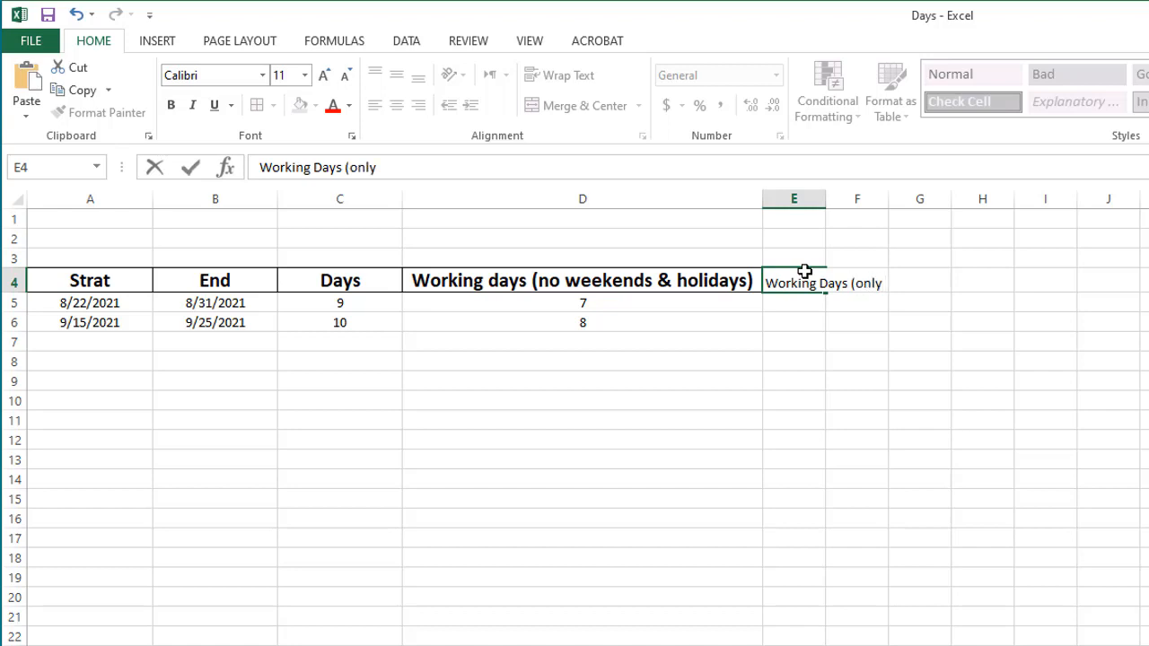
text( MON,TU)
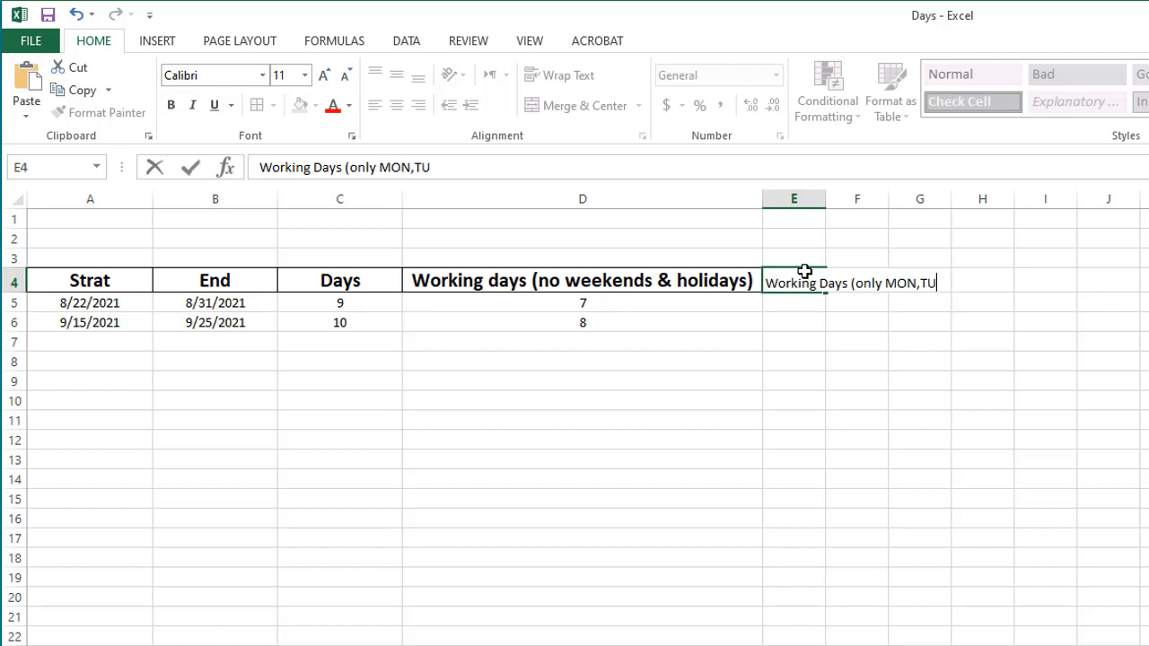
text(S,SAT)
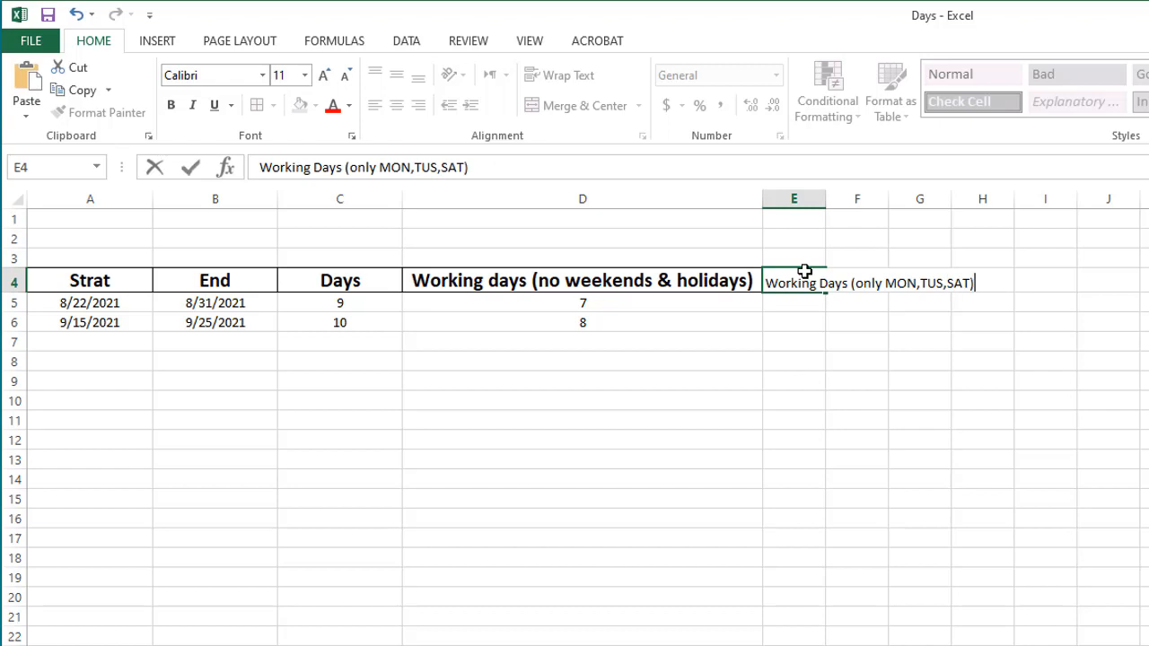
key(Return)
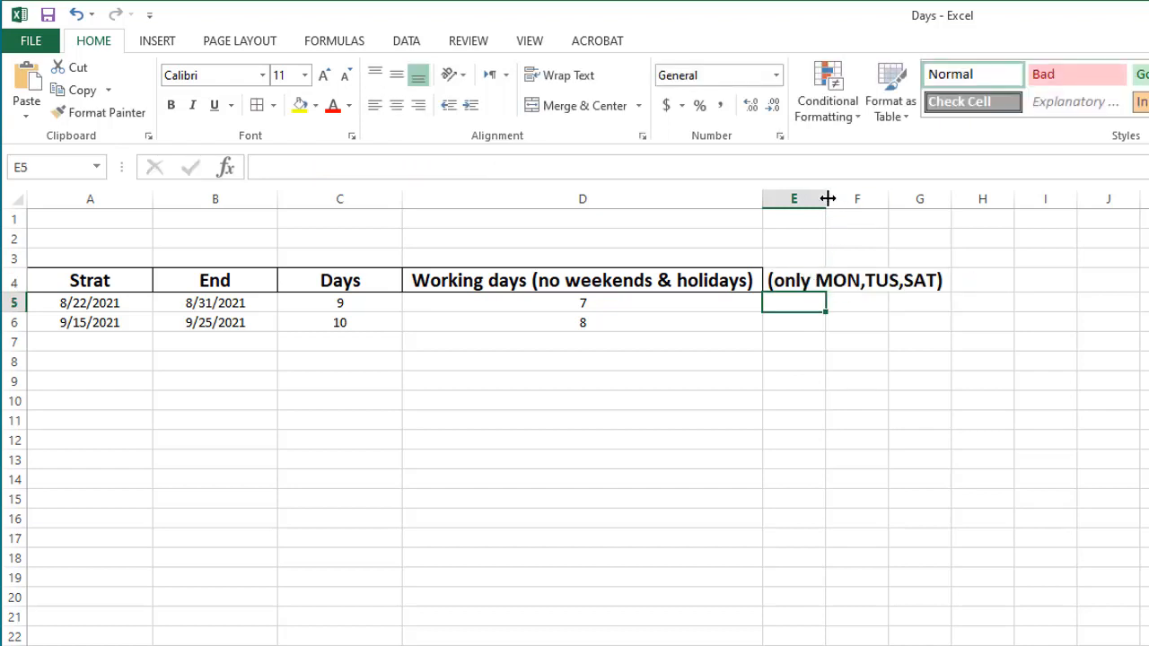
double_click(828, 199)
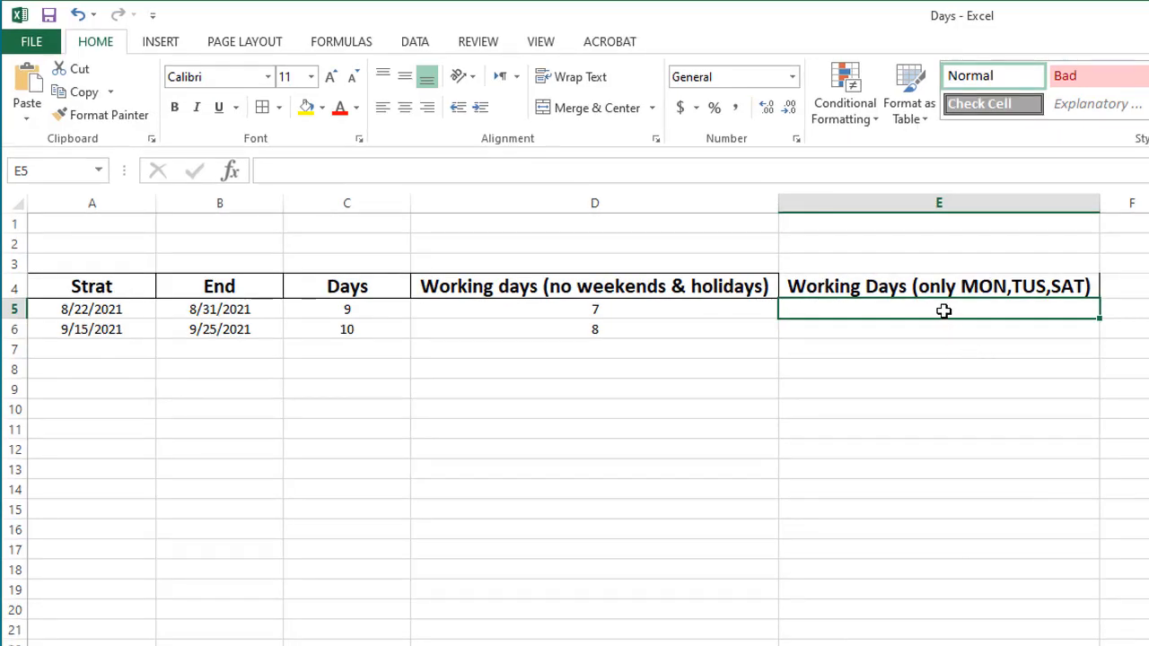
- Enter =NETWORKDAYS.INTL(A5,B5,"0011101") in cell E5 to count only the Mondays, Tuesdays and Saturdays between the first row's dates
text(=netw)
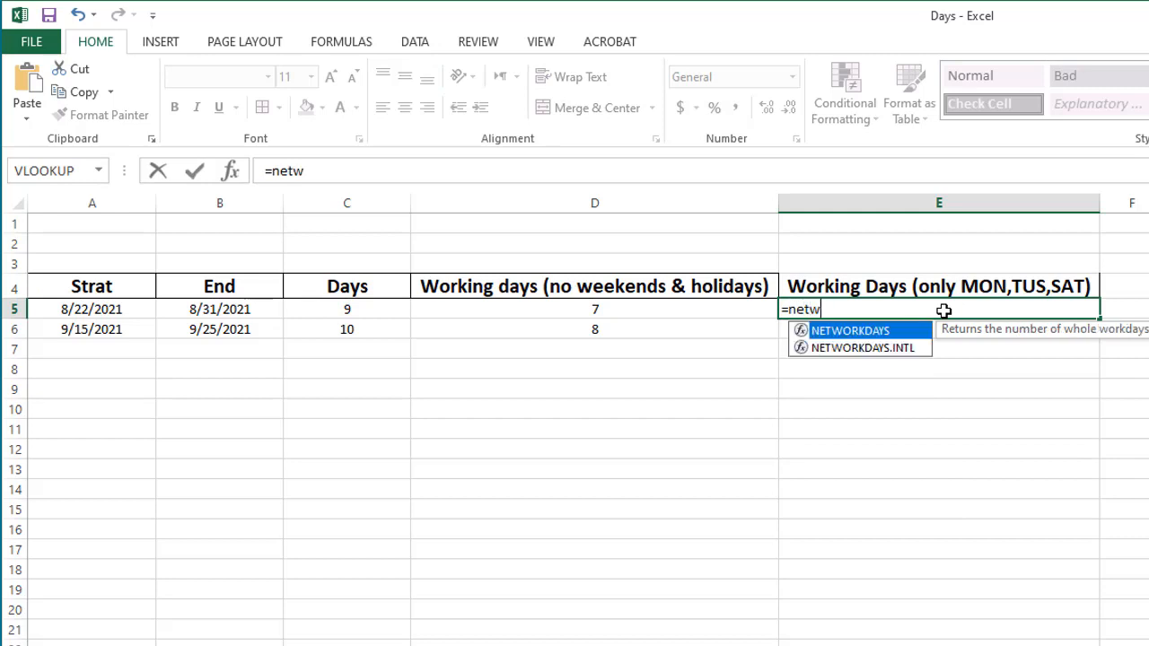
key(Down)
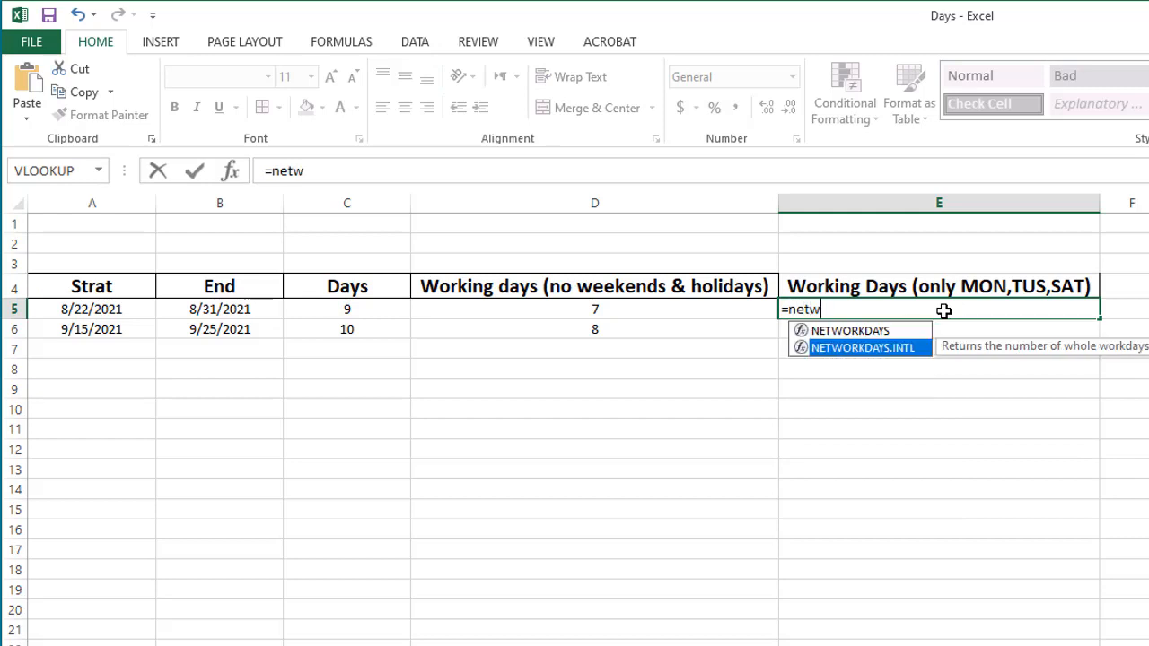
key(Tab)
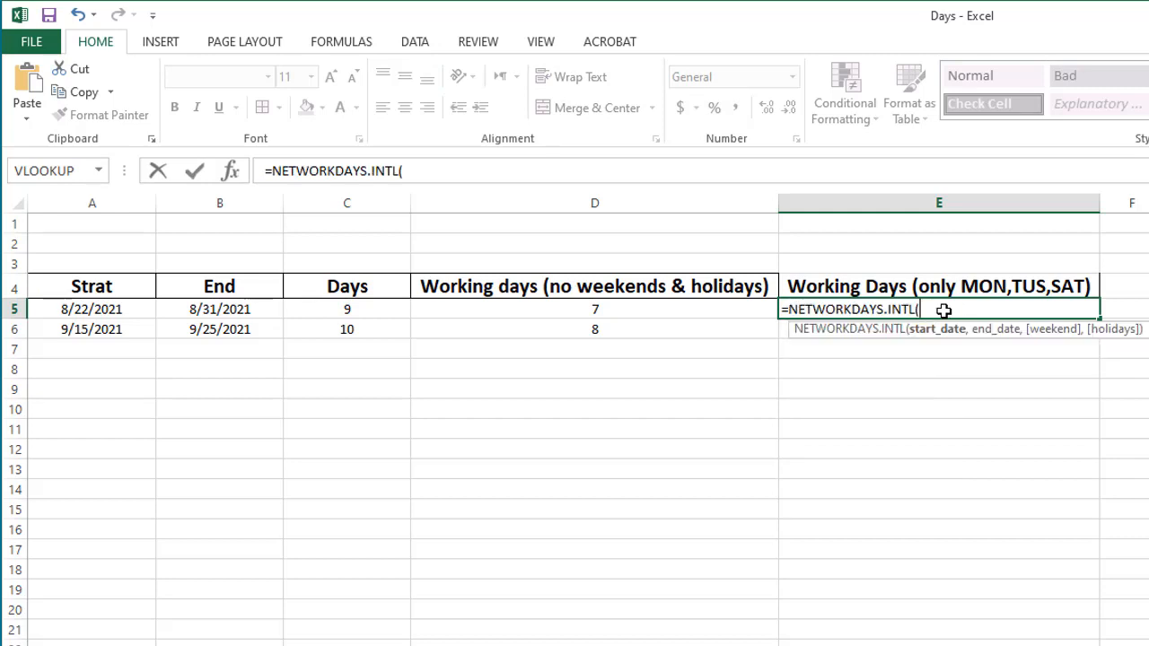
click(94, 303)
text(,)
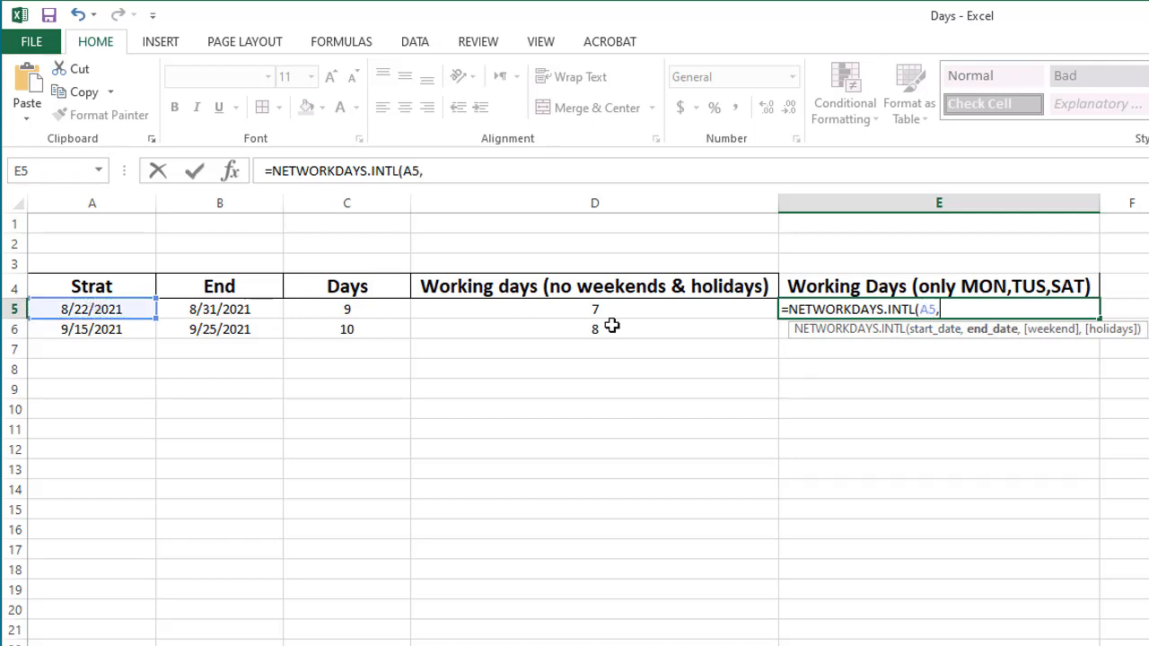
click(233, 302)
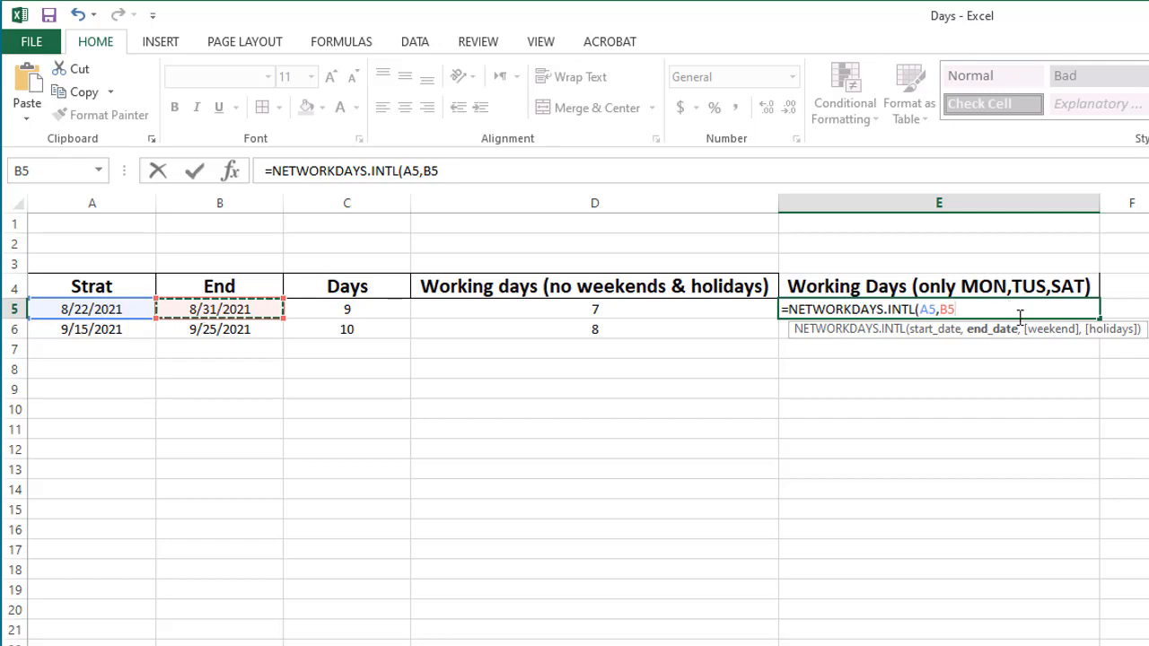
text(,)
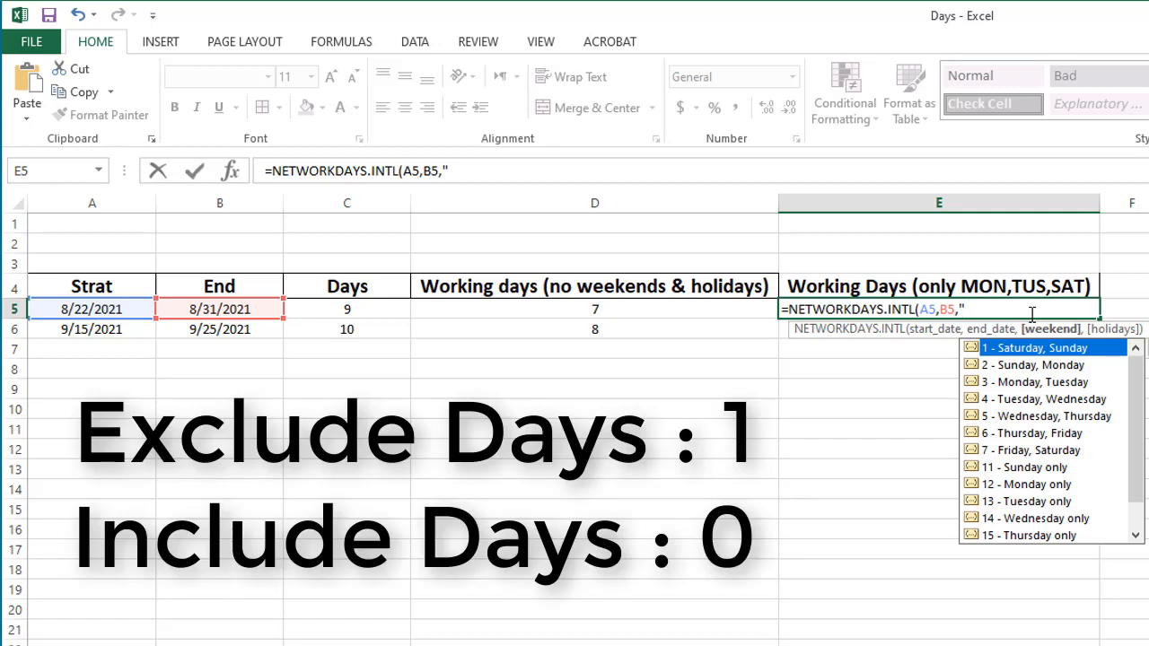
text("00)
text(11101)
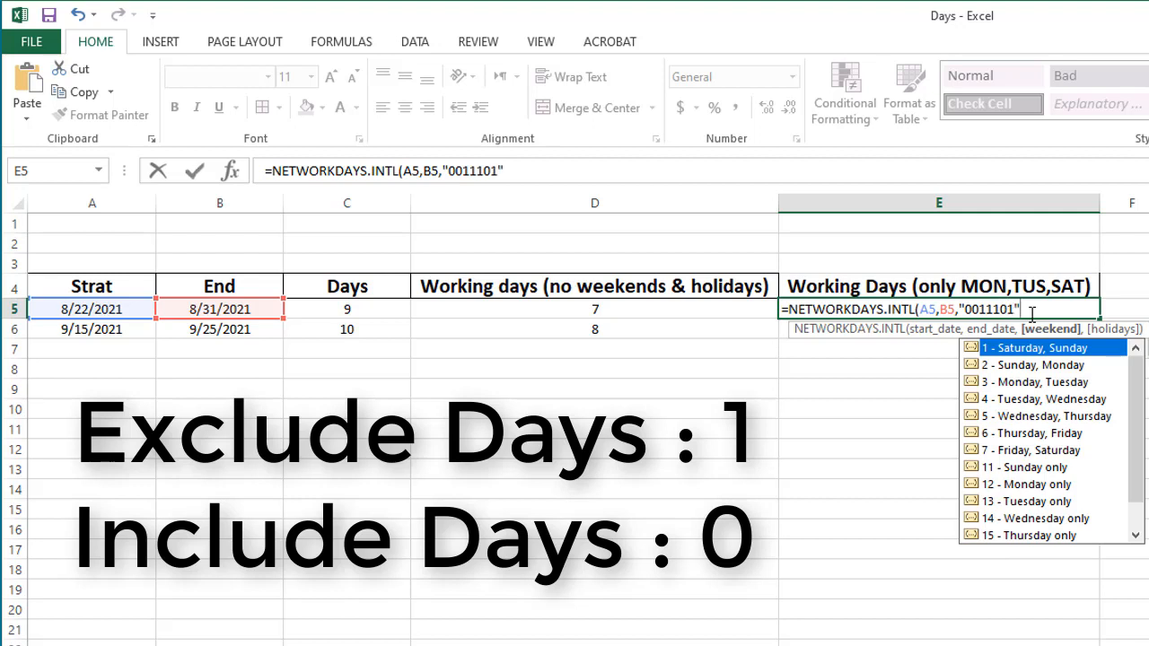
text())
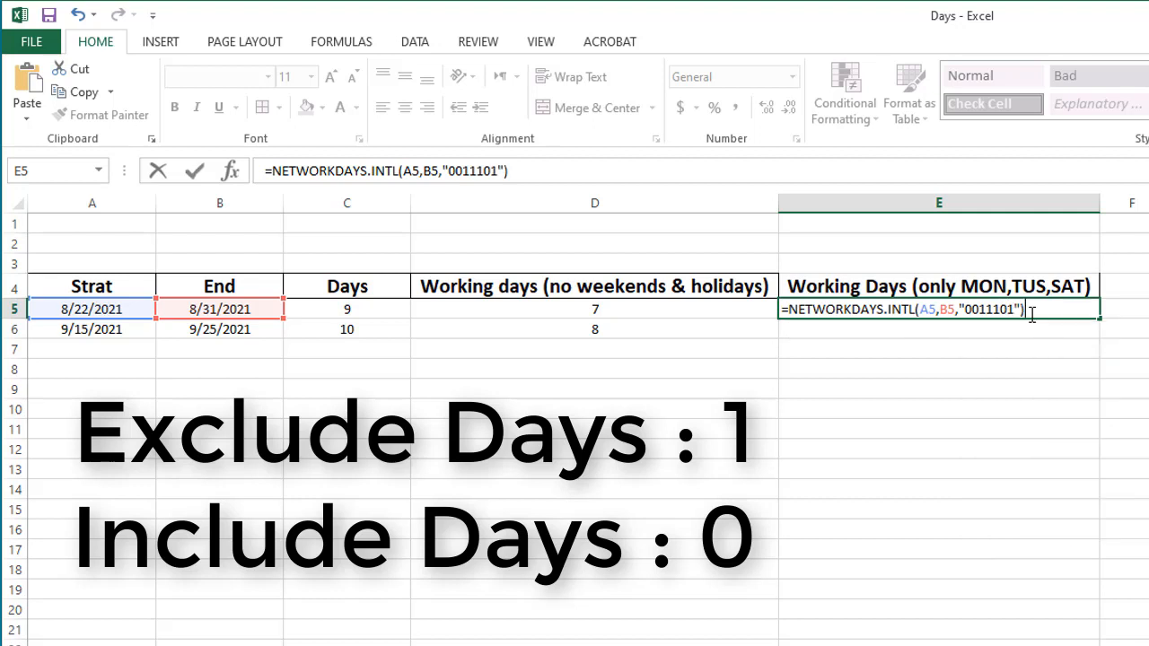
key(Return)
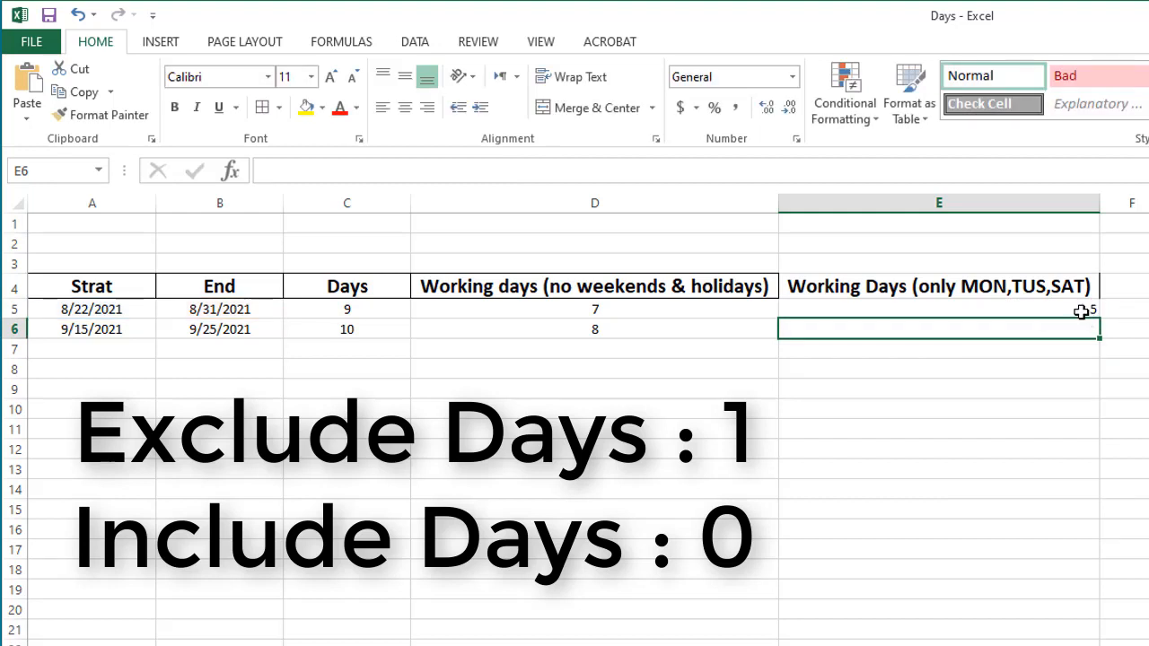
- Center the value in cell E5 and fill its formula down to E6
click(1087, 309)
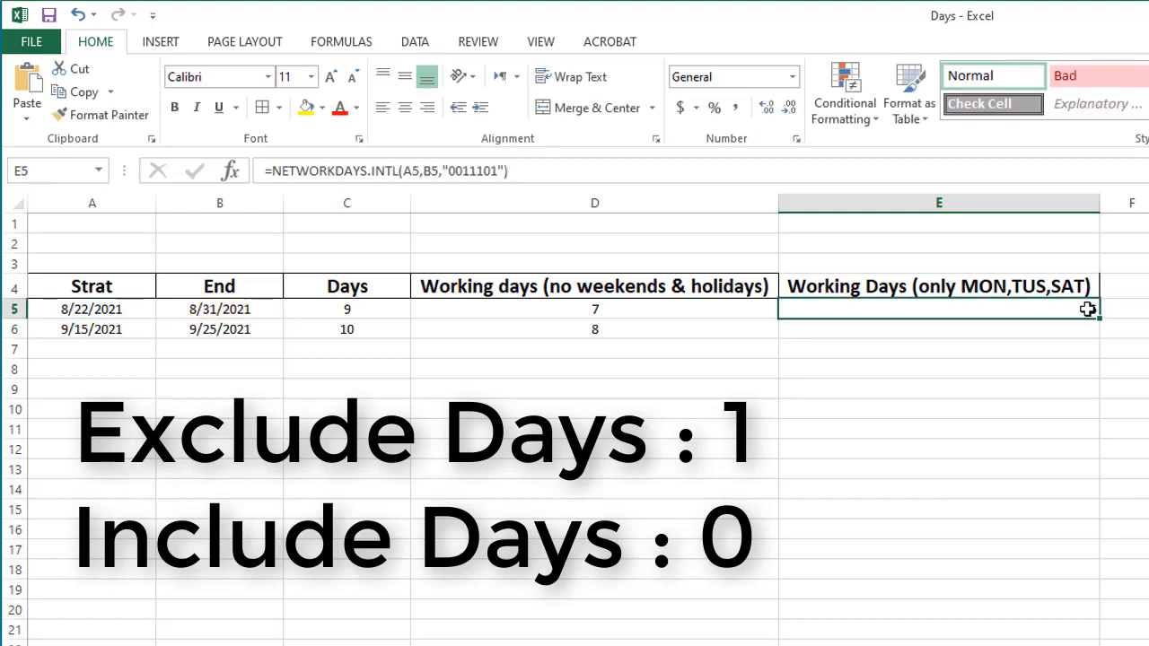
click(403, 110)
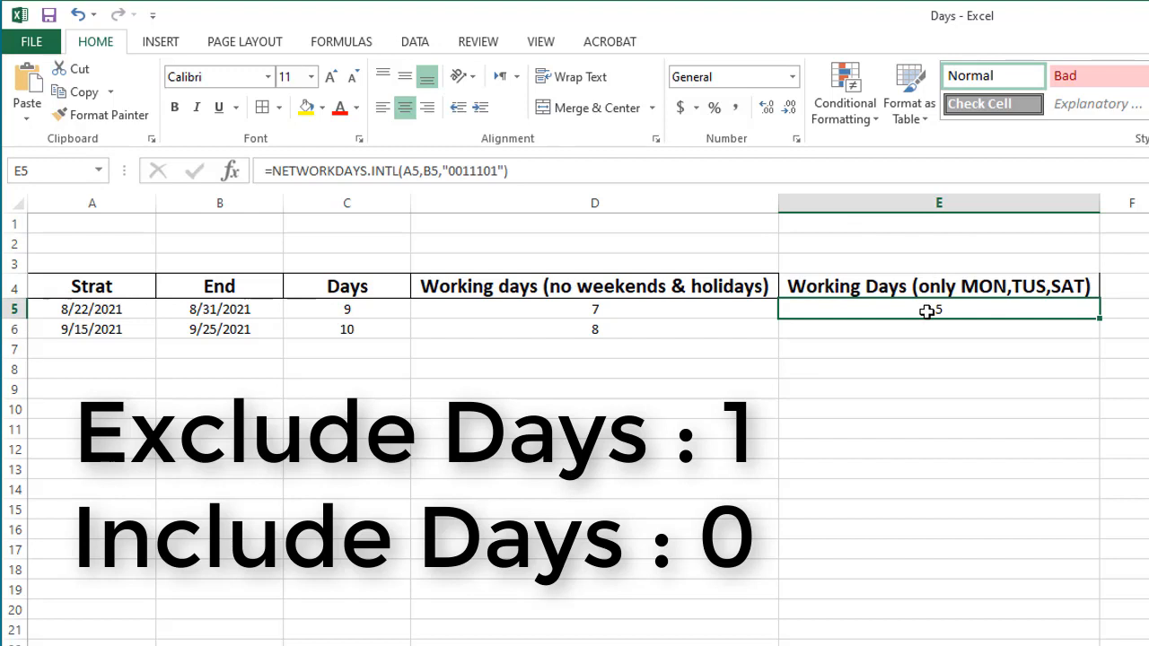
double_click(1101, 318)
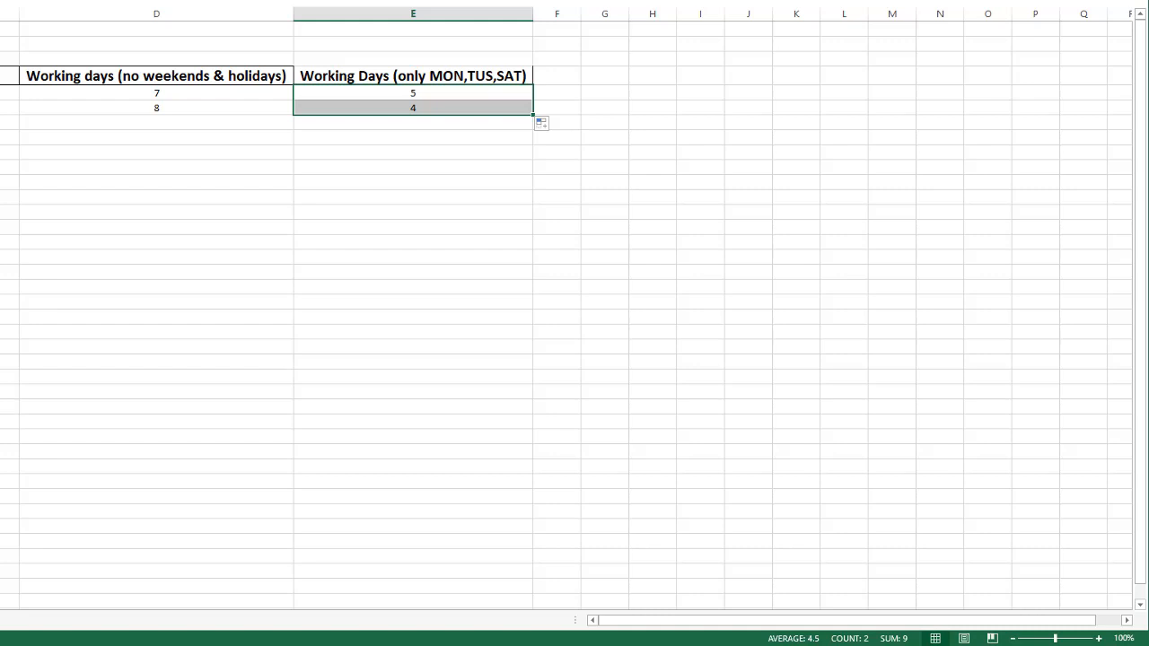
- Check the first row's Monday, Tuesday and Saturday count against the August 2021 page of the system calendar, returning to cell E5
click(1077, 645)
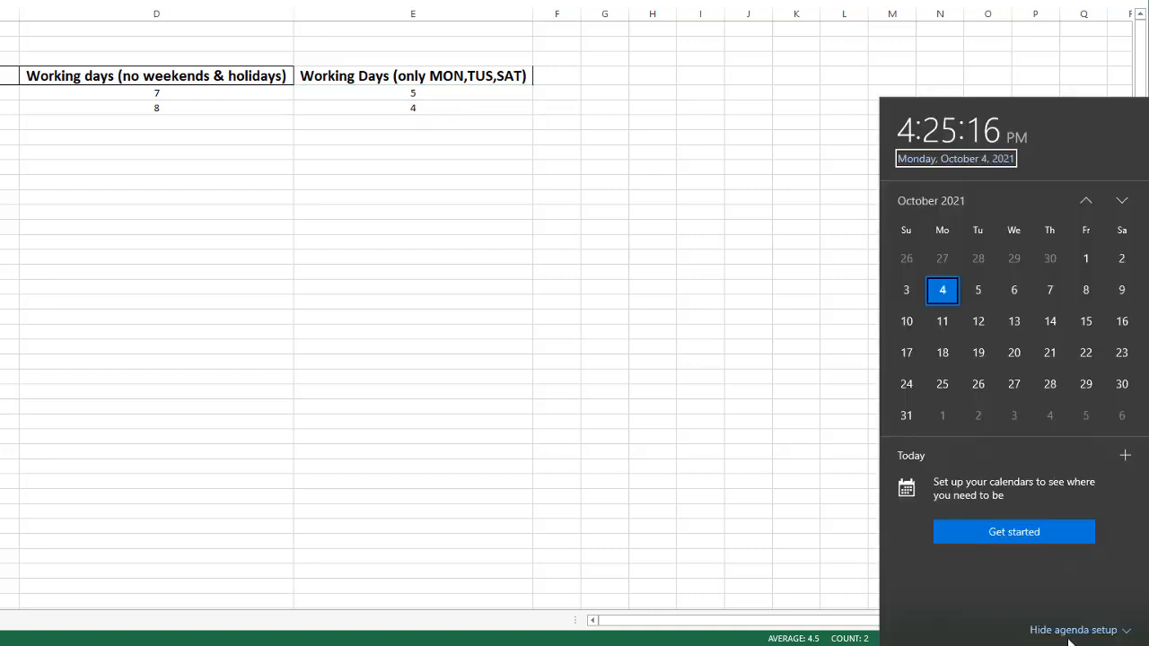
click(1082, 196)
click(1086, 201)
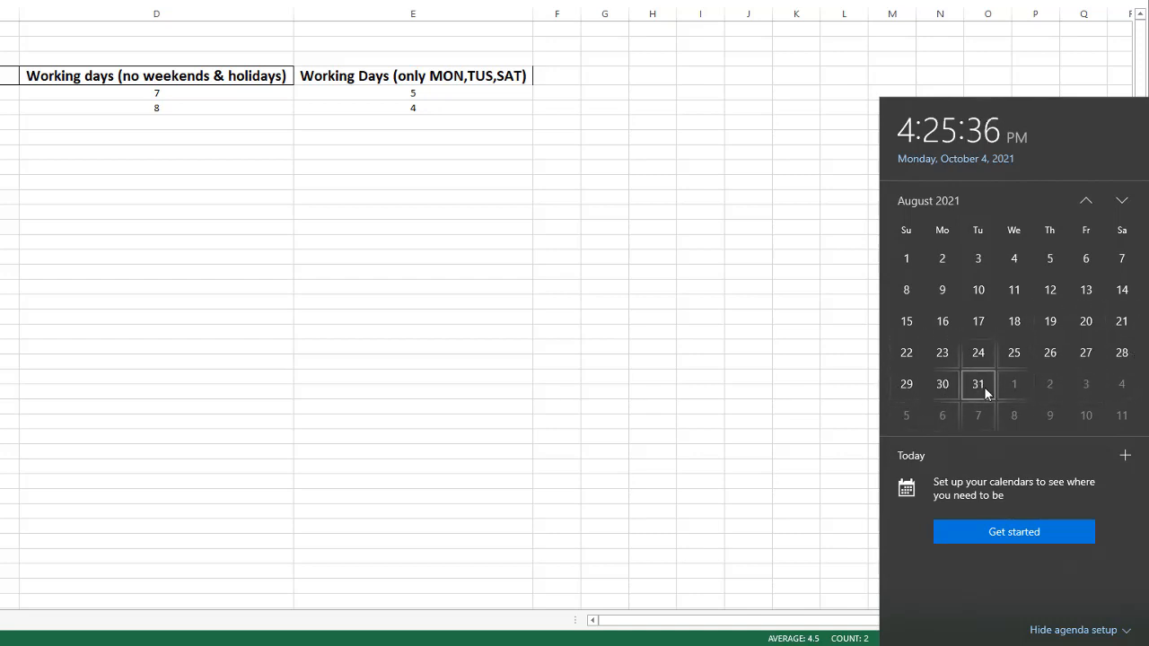
click(500, 87)
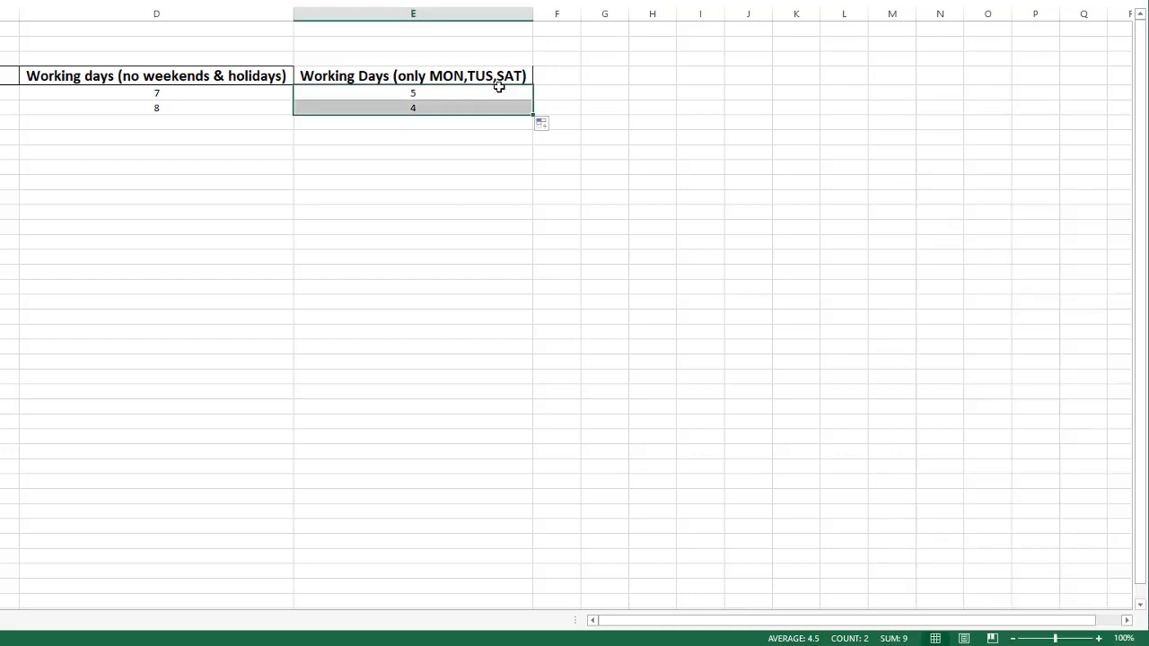
click(487, 91)
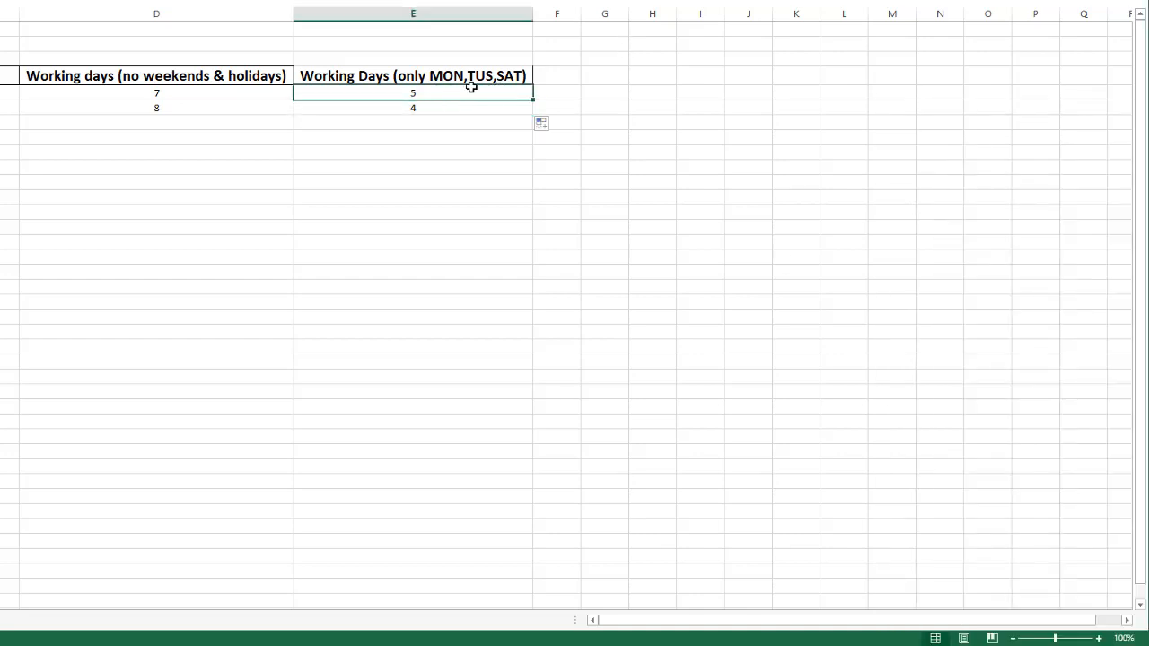
- Check the Monday, Tuesday and Saturday count in E6 against the September 2021 page of the system calendar
click(462, 105)
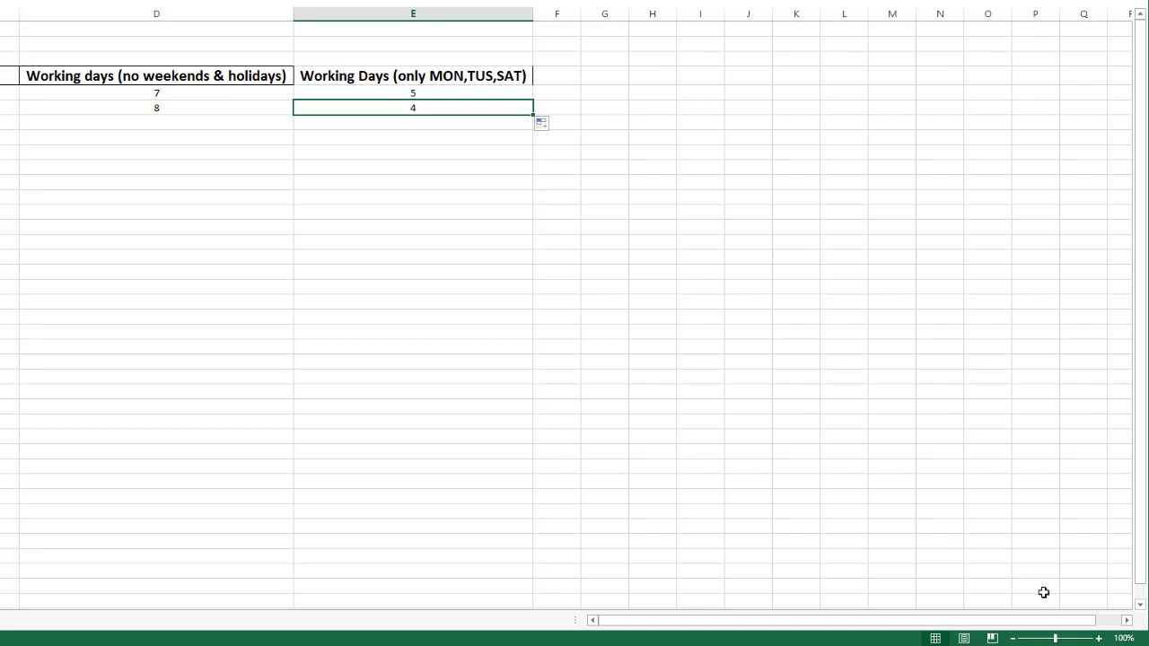
click(1097, 645)
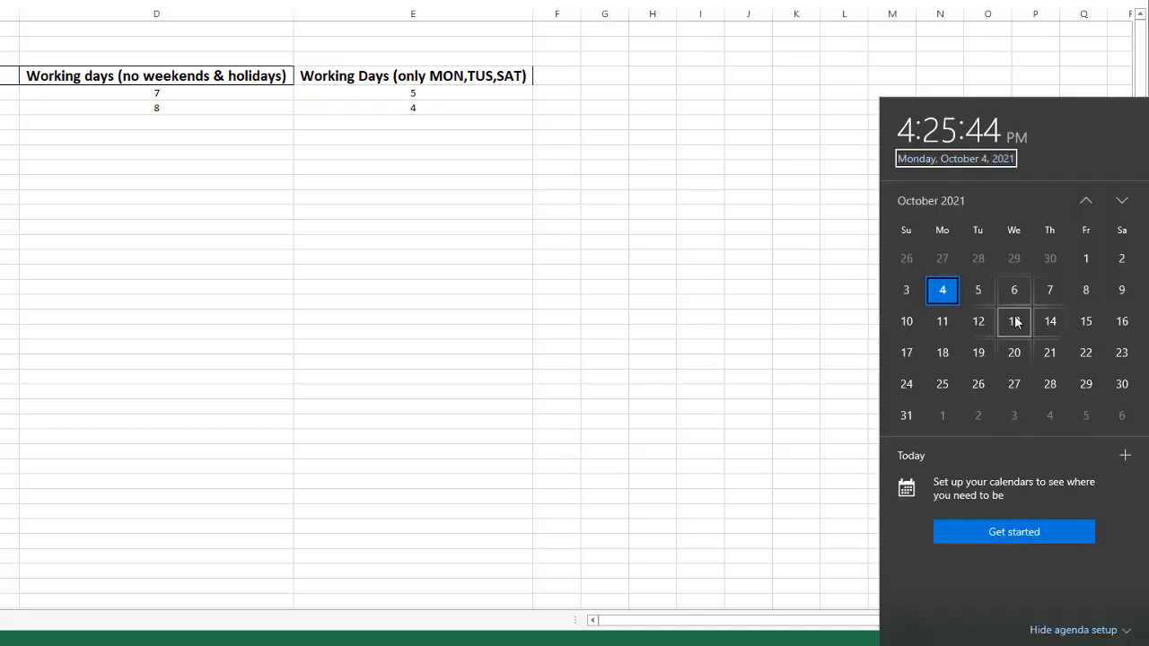
click(1088, 201)
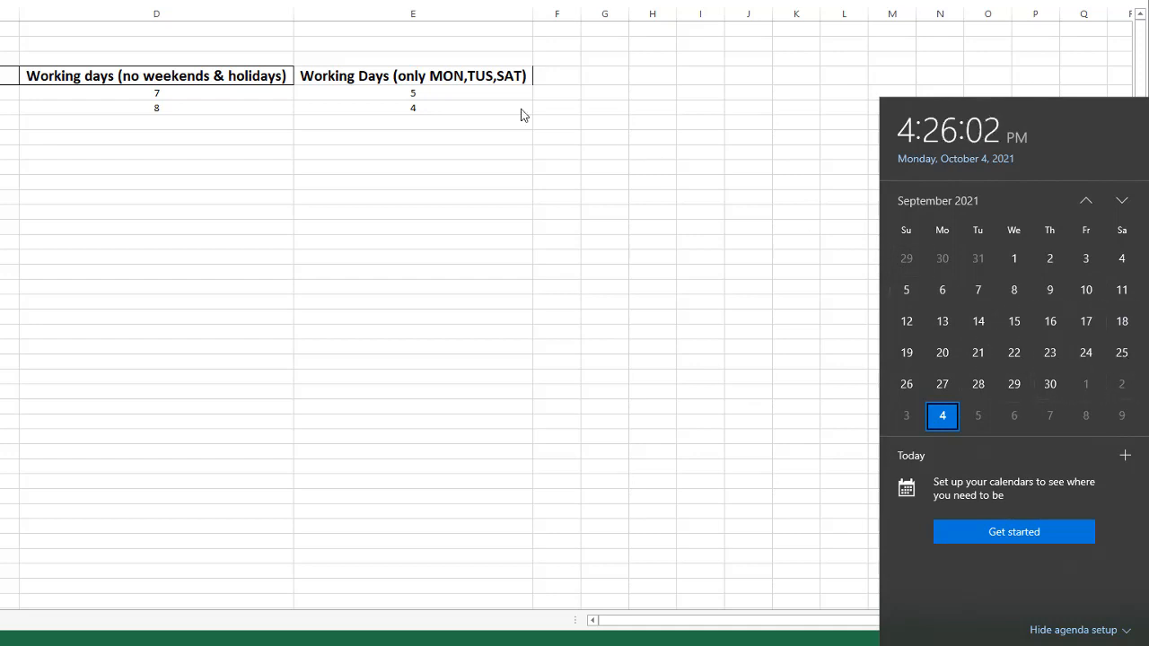
click(469, 108)
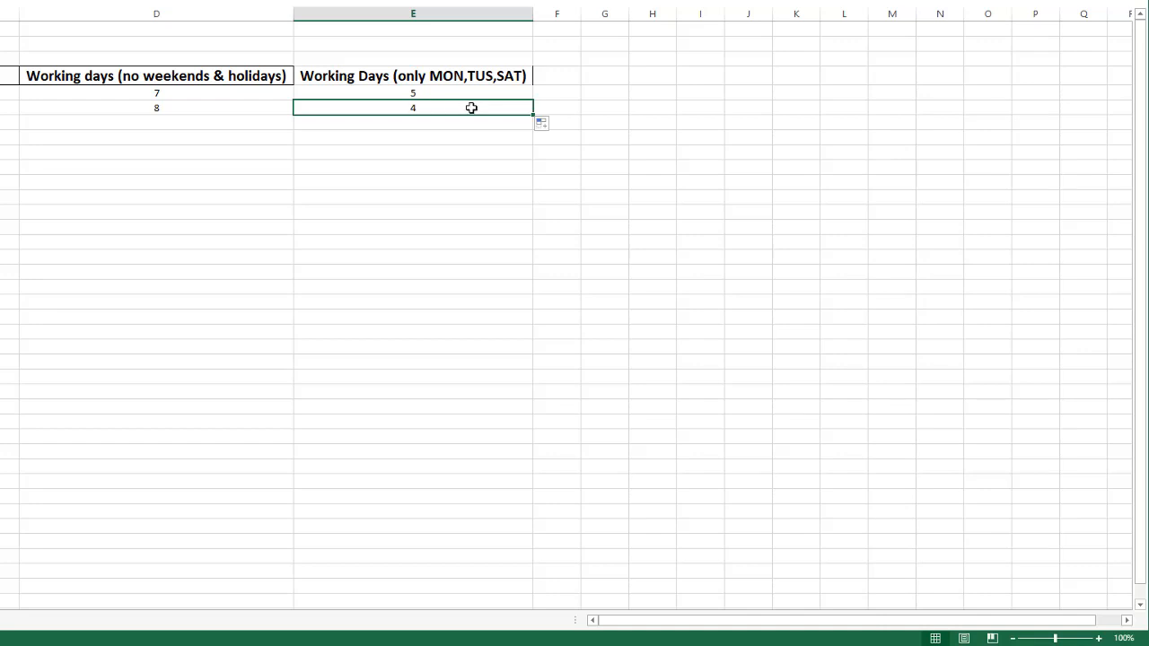